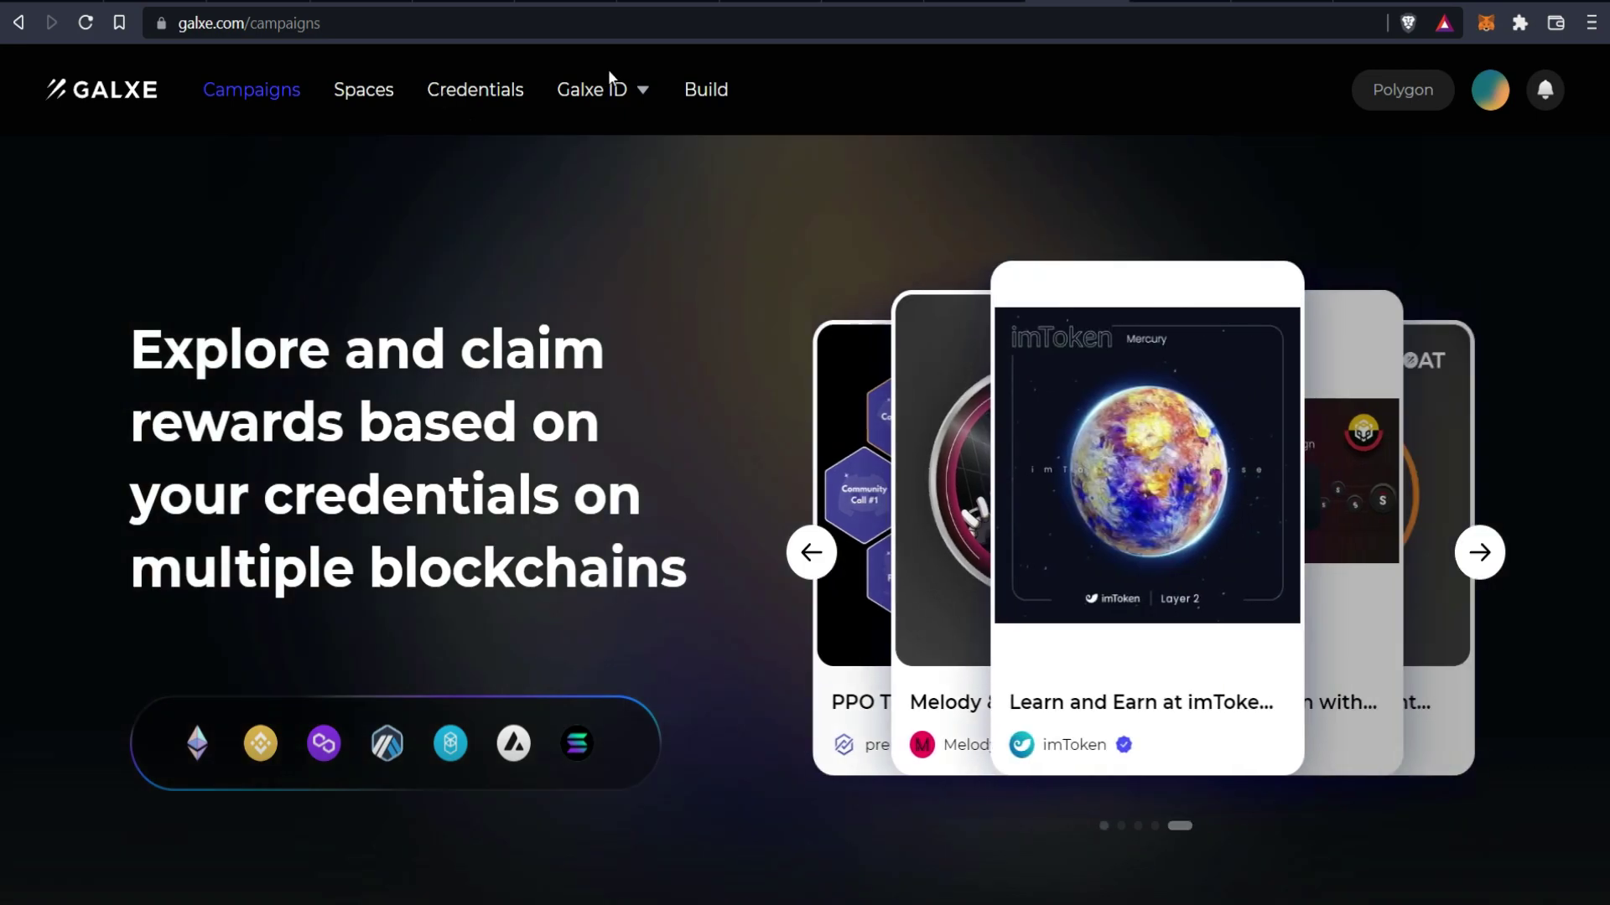
- Examine the "Introducing Galxe Passport" blog article, including the free mint offer and the list of launch partners
{"action": "mouse_move", "coordinate": [611, 94]}
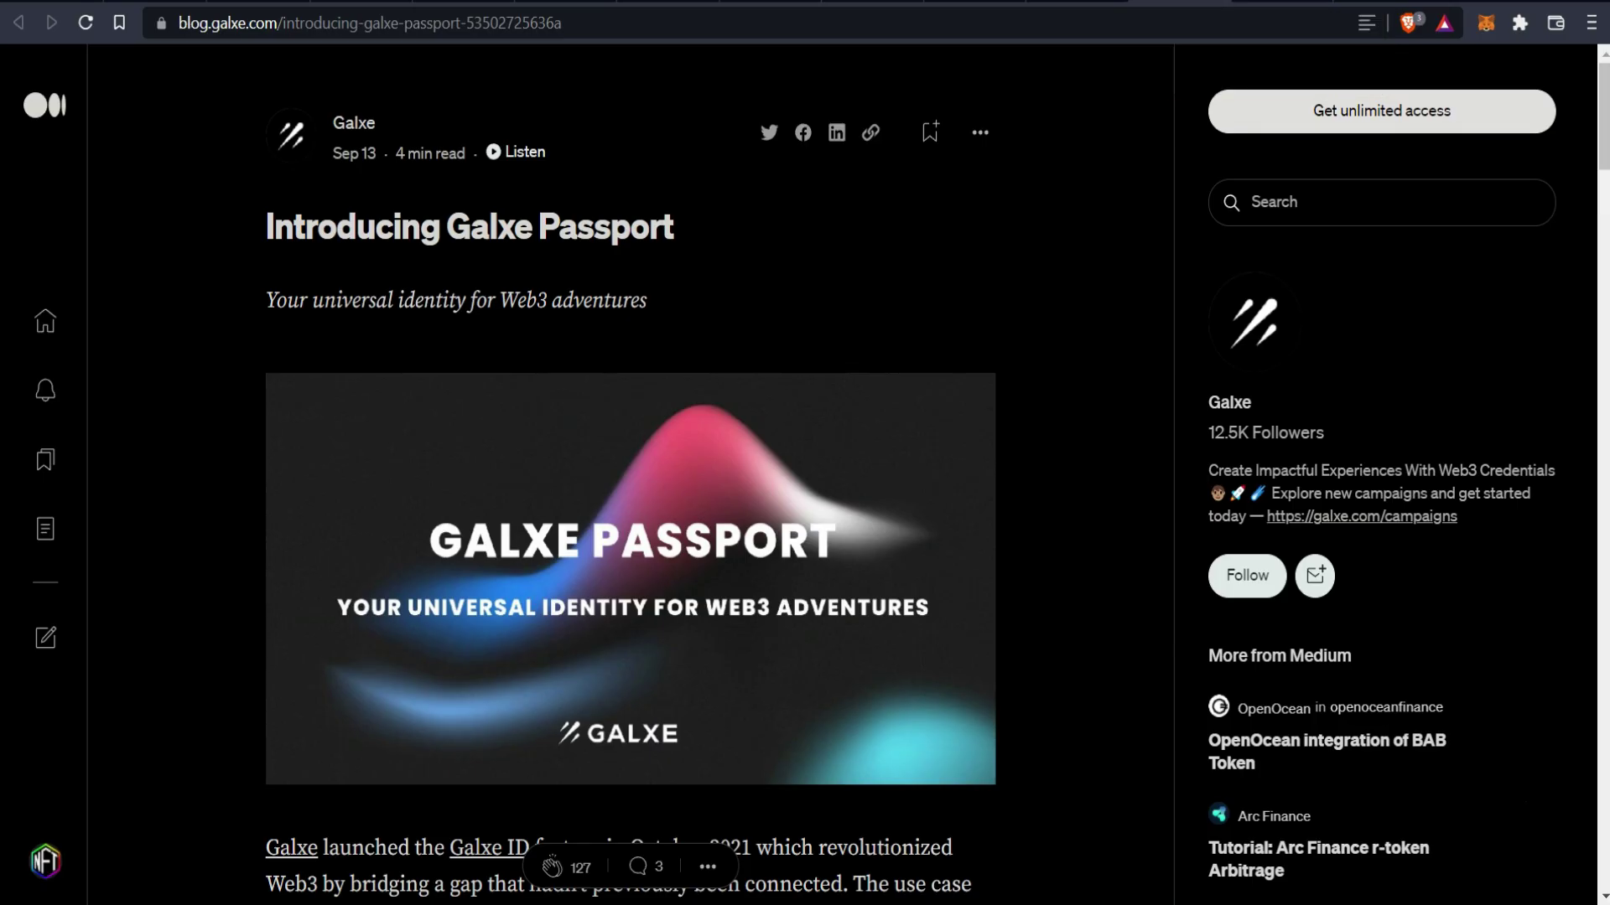
{"action": "scroll", "coordinate": [692, 400], "scroll_direction": "down", "scroll_amount": 10}
{"action": "scroll", "coordinate": [617, 370], "scroll_direction": "down", "scroll_amount": 8}
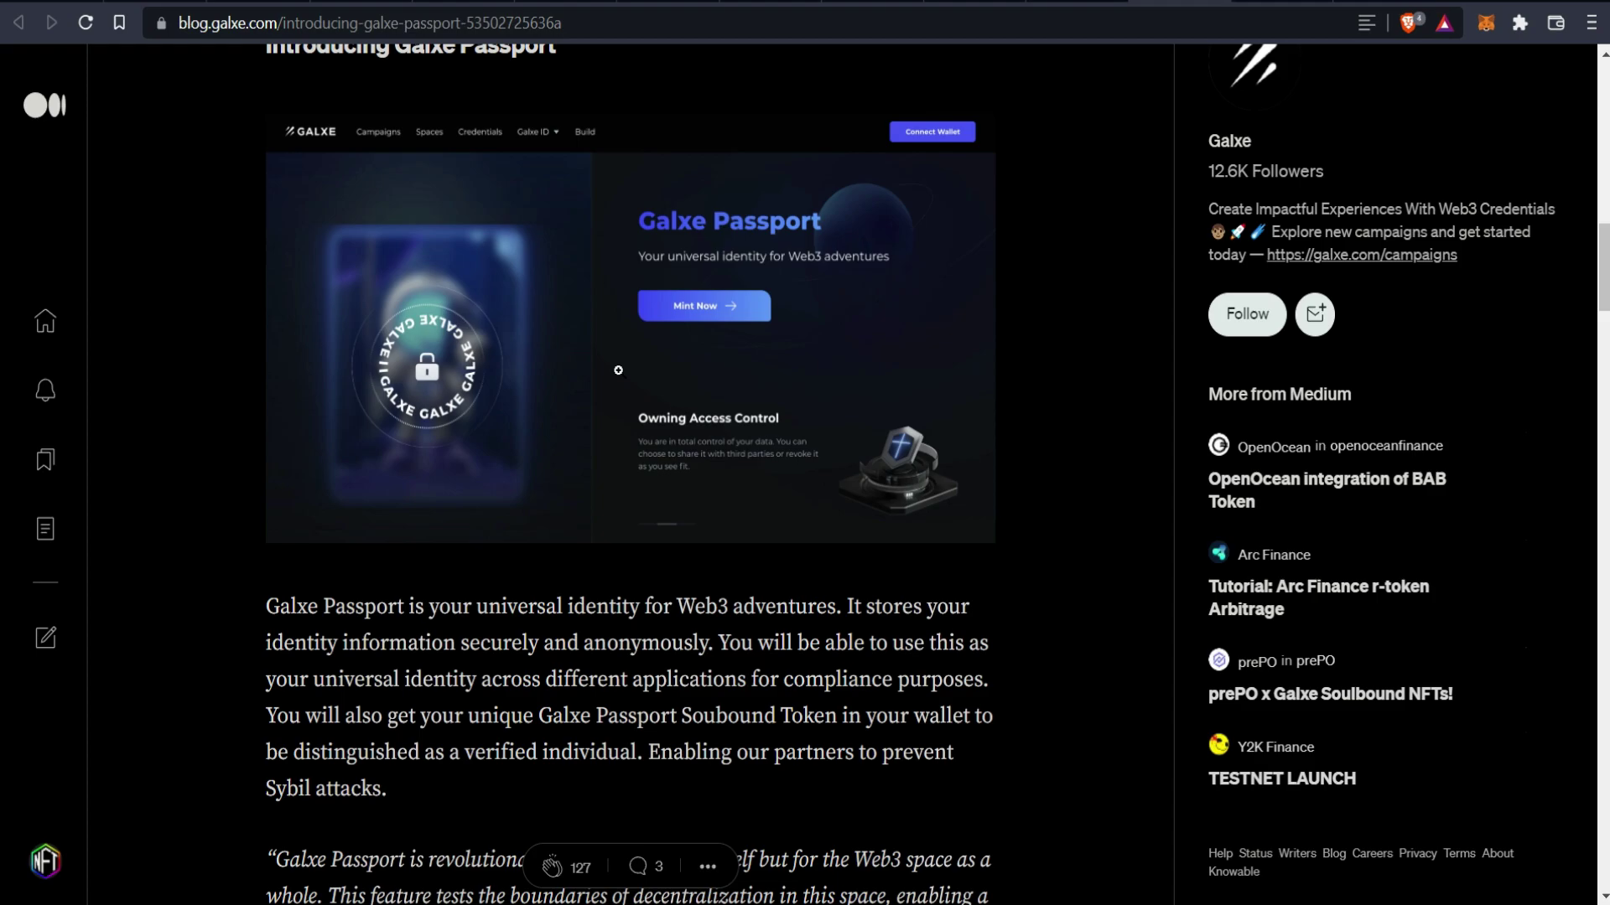
{"action": "scroll", "coordinate": [618, 370], "scroll_direction": "down", "scroll_amount": 14}
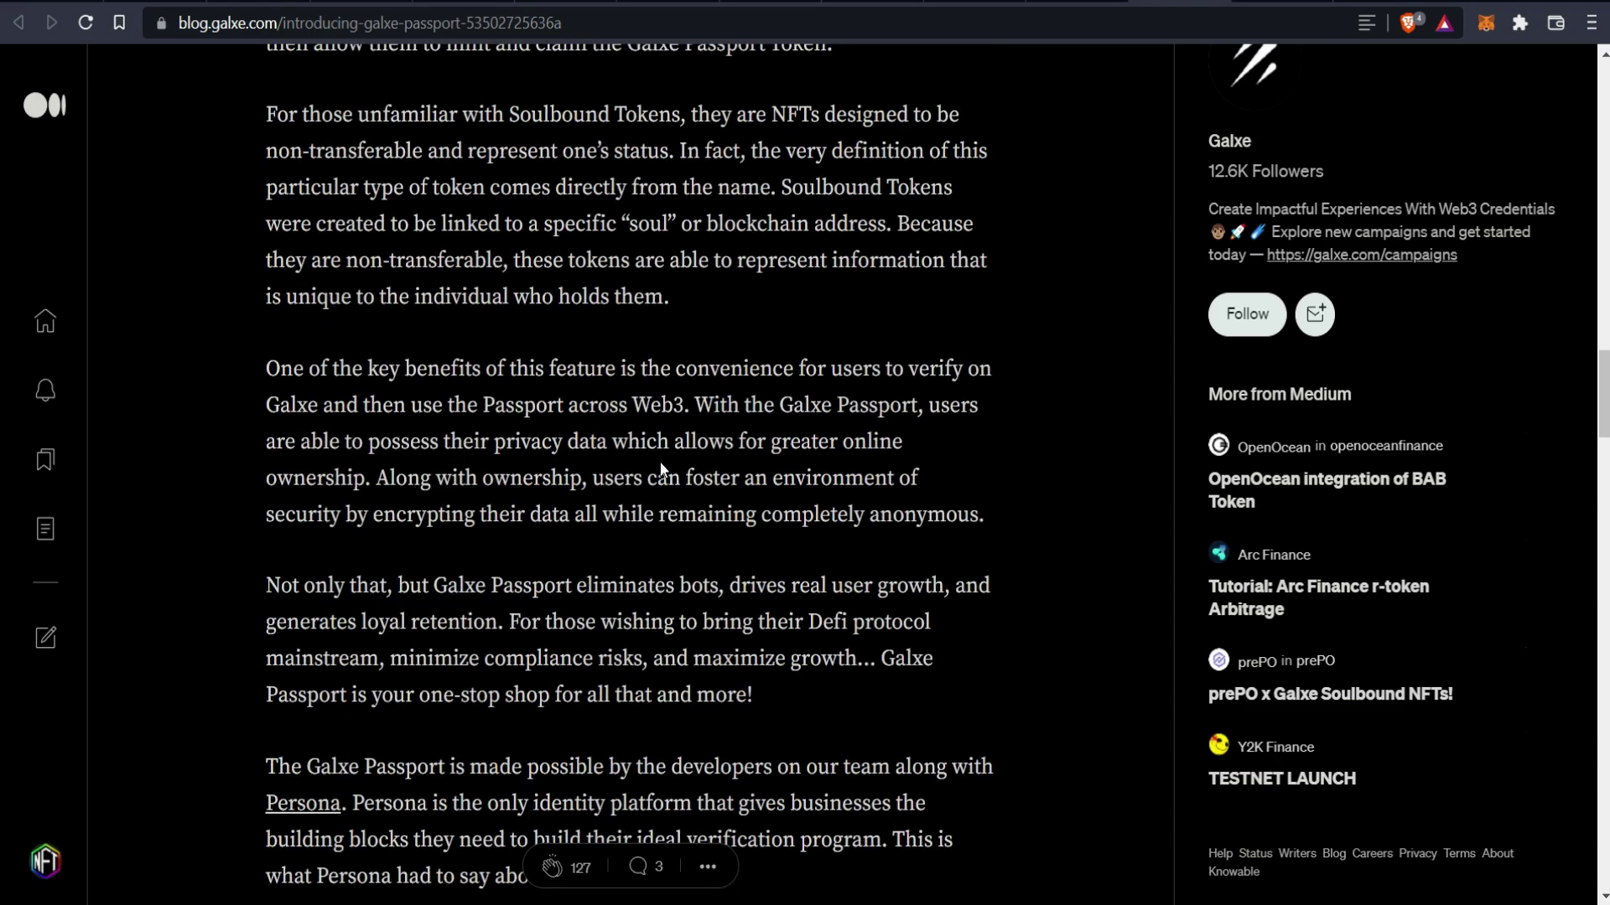
{"action": "scroll", "coordinate": [661, 468], "scroll_direction": "down", "scroll_amount": 16}
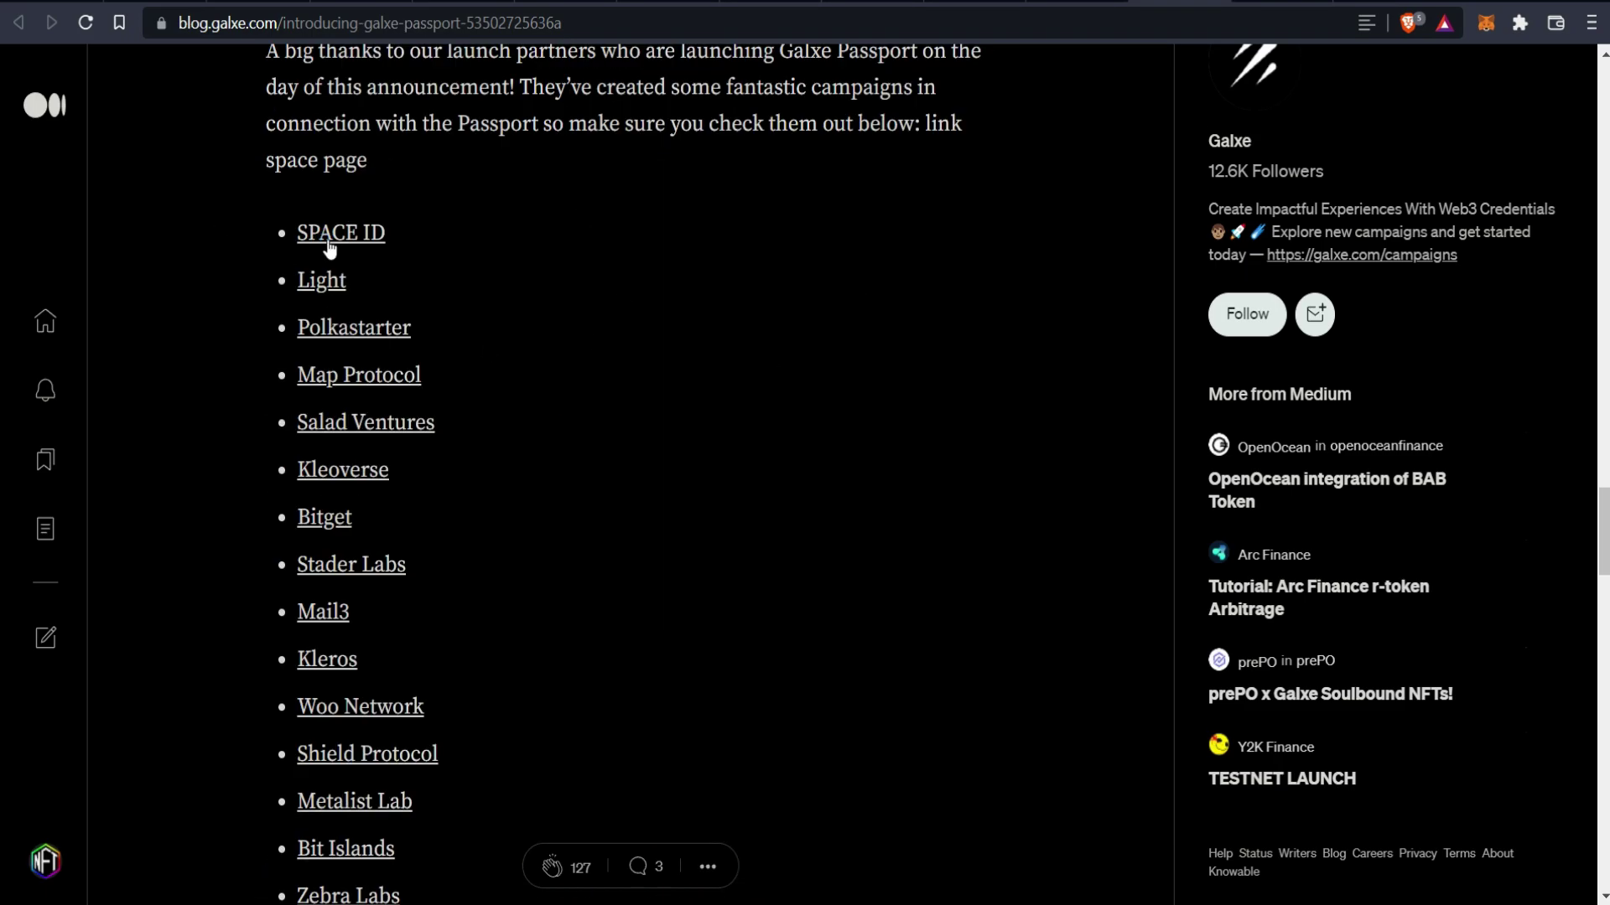
{"action": "scroll", "coordinate": [295, 323], "scroll_direction": "down", "scroll_amount": 8}
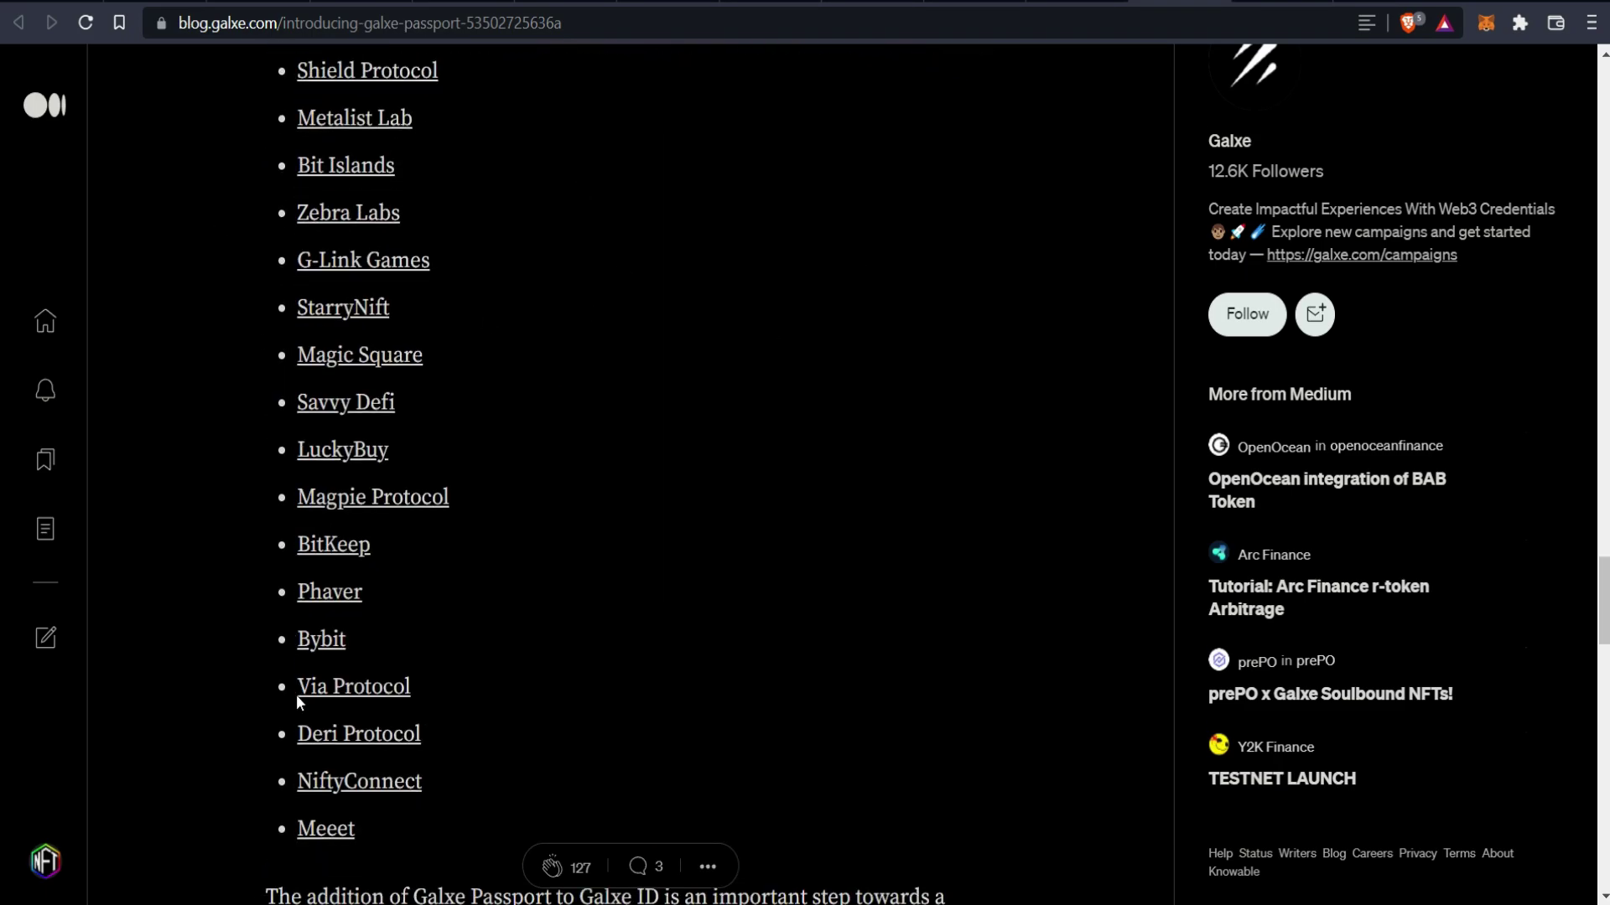
{"action": "scroll", "coordinate": [291, 408], "scroll_direction": "up", "scroll_amount": 15}
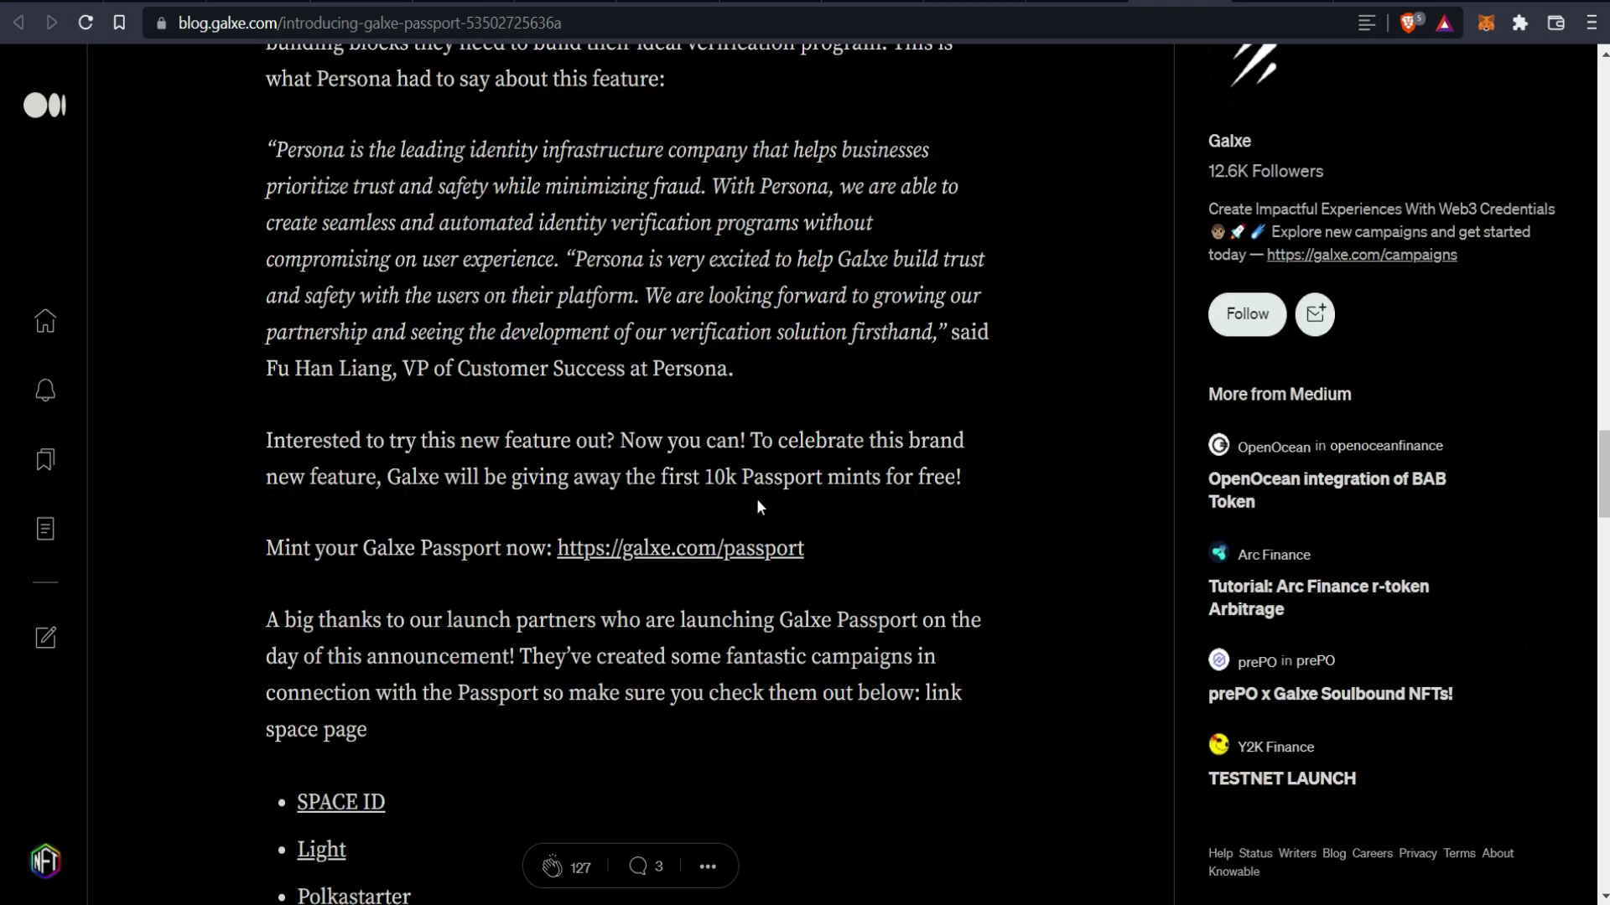
{"action": "scroll", "coordinate": [718, 557], "scroll_direction": "up", "scroll_amount": 12}
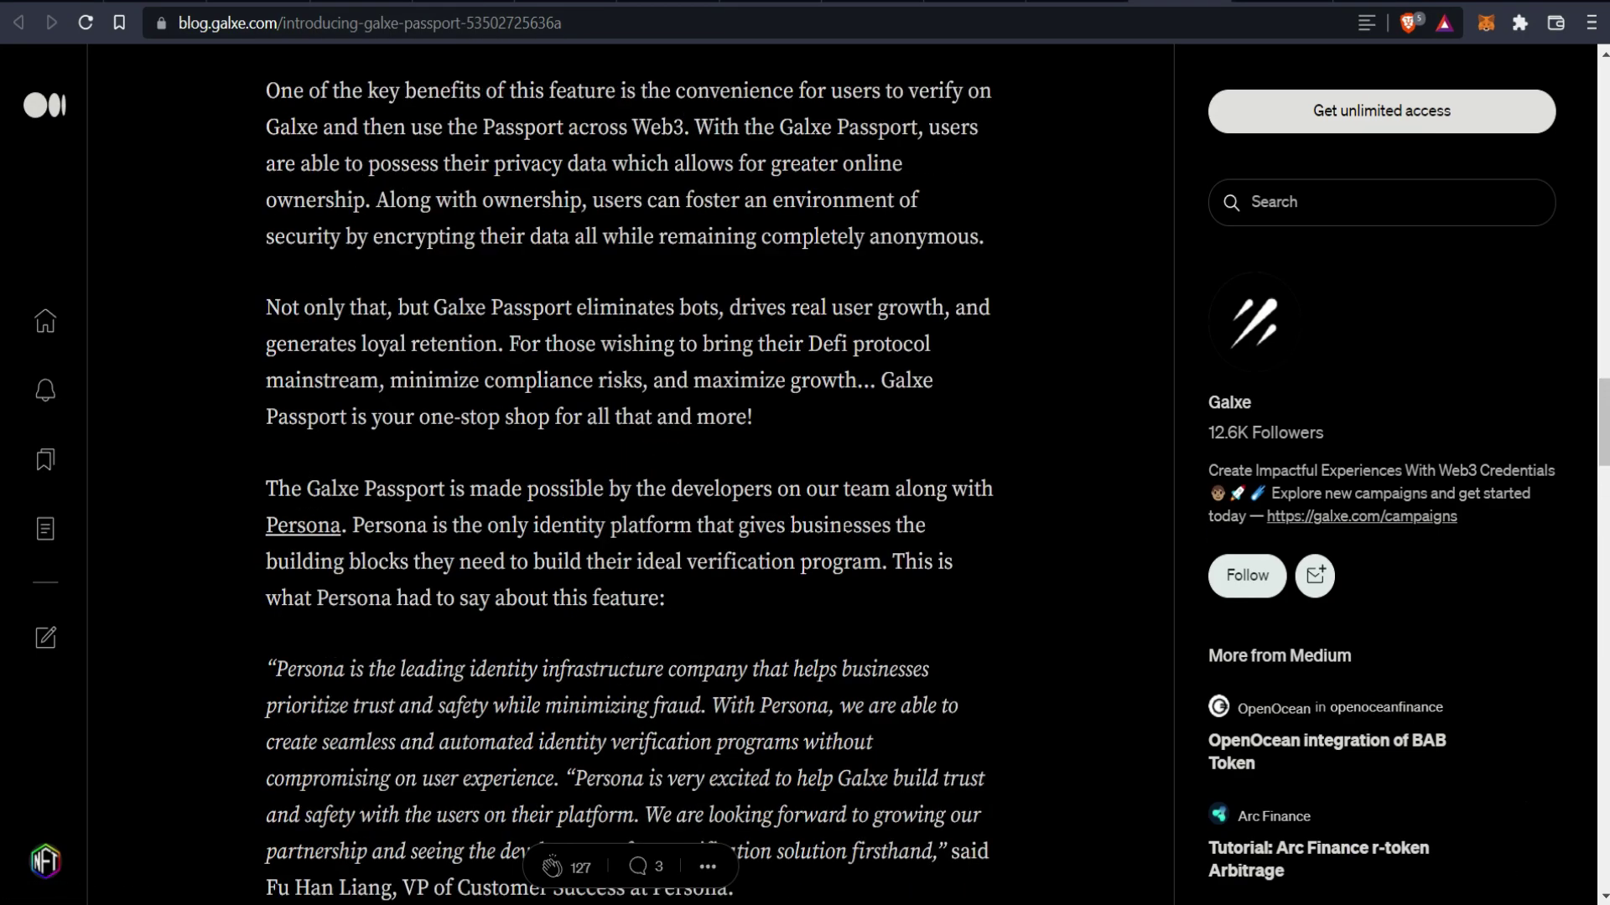
{"action": "scroll", "coordinate": [846, 563], "scroll_direction": "up", "scroll_amount": 7}
{"action": "scroll", "coordinate": [846, 563], "scroll_direction": "down", "scroll_amount": 20}
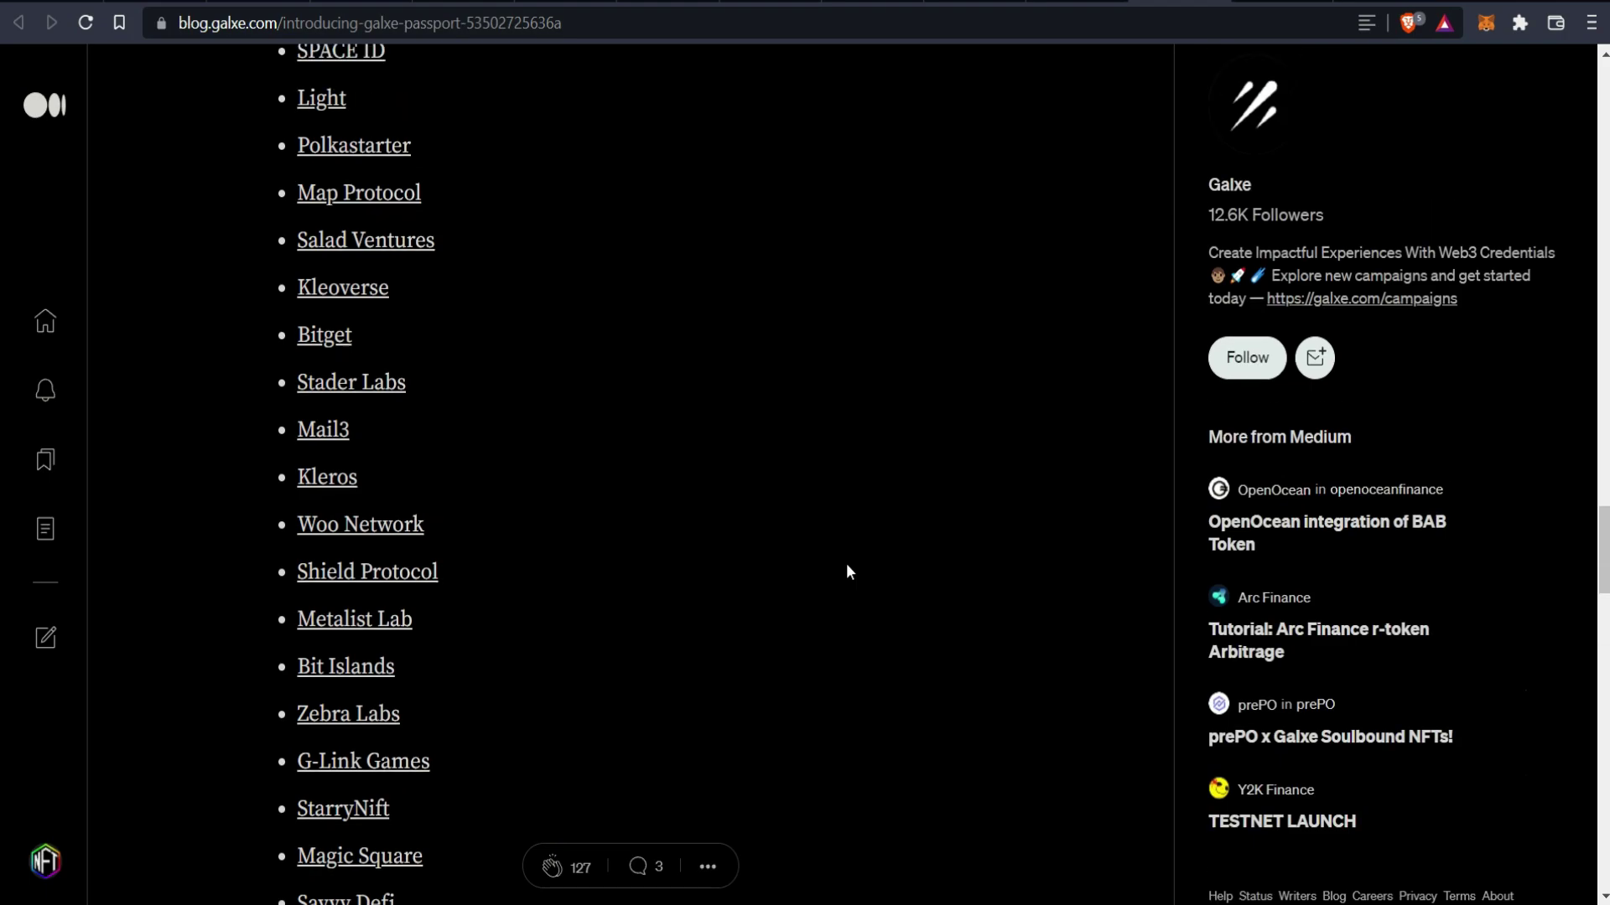
{"action": "scroll", "coordinate": [569, 484], "scroll_direction": "up", "scroll_amount": 9}
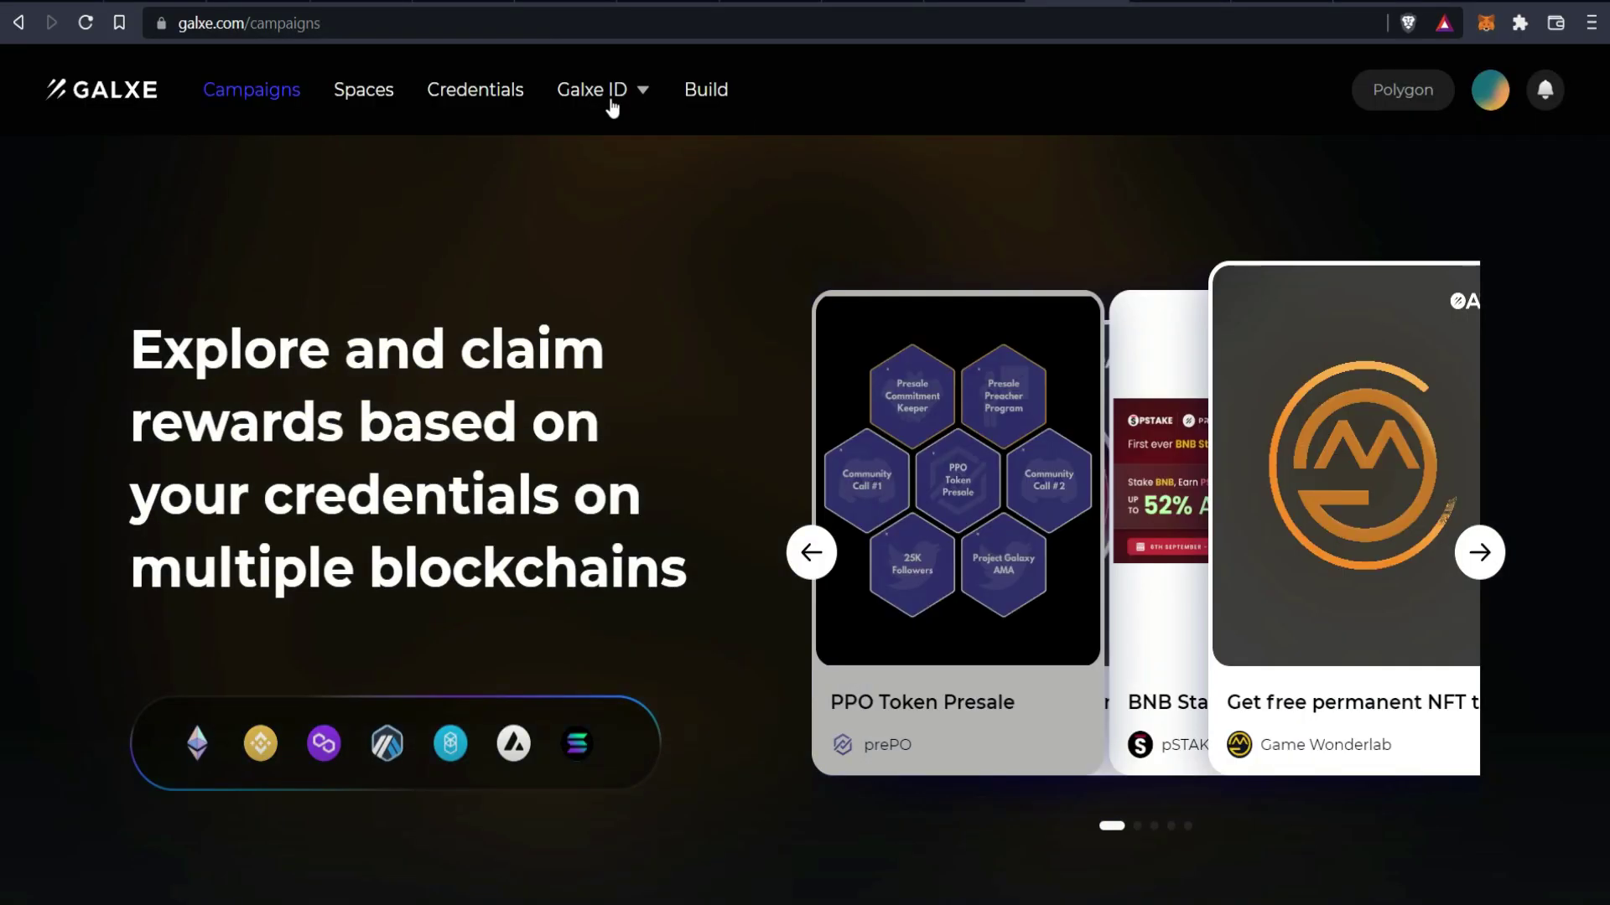
- Go to the Passport page of Galxe ID from the Galxe campaigns site
{"action": "left_click", "coordinate": [611, 92]}
{"action": "mouse_move", "coordinate": [640, 97]}
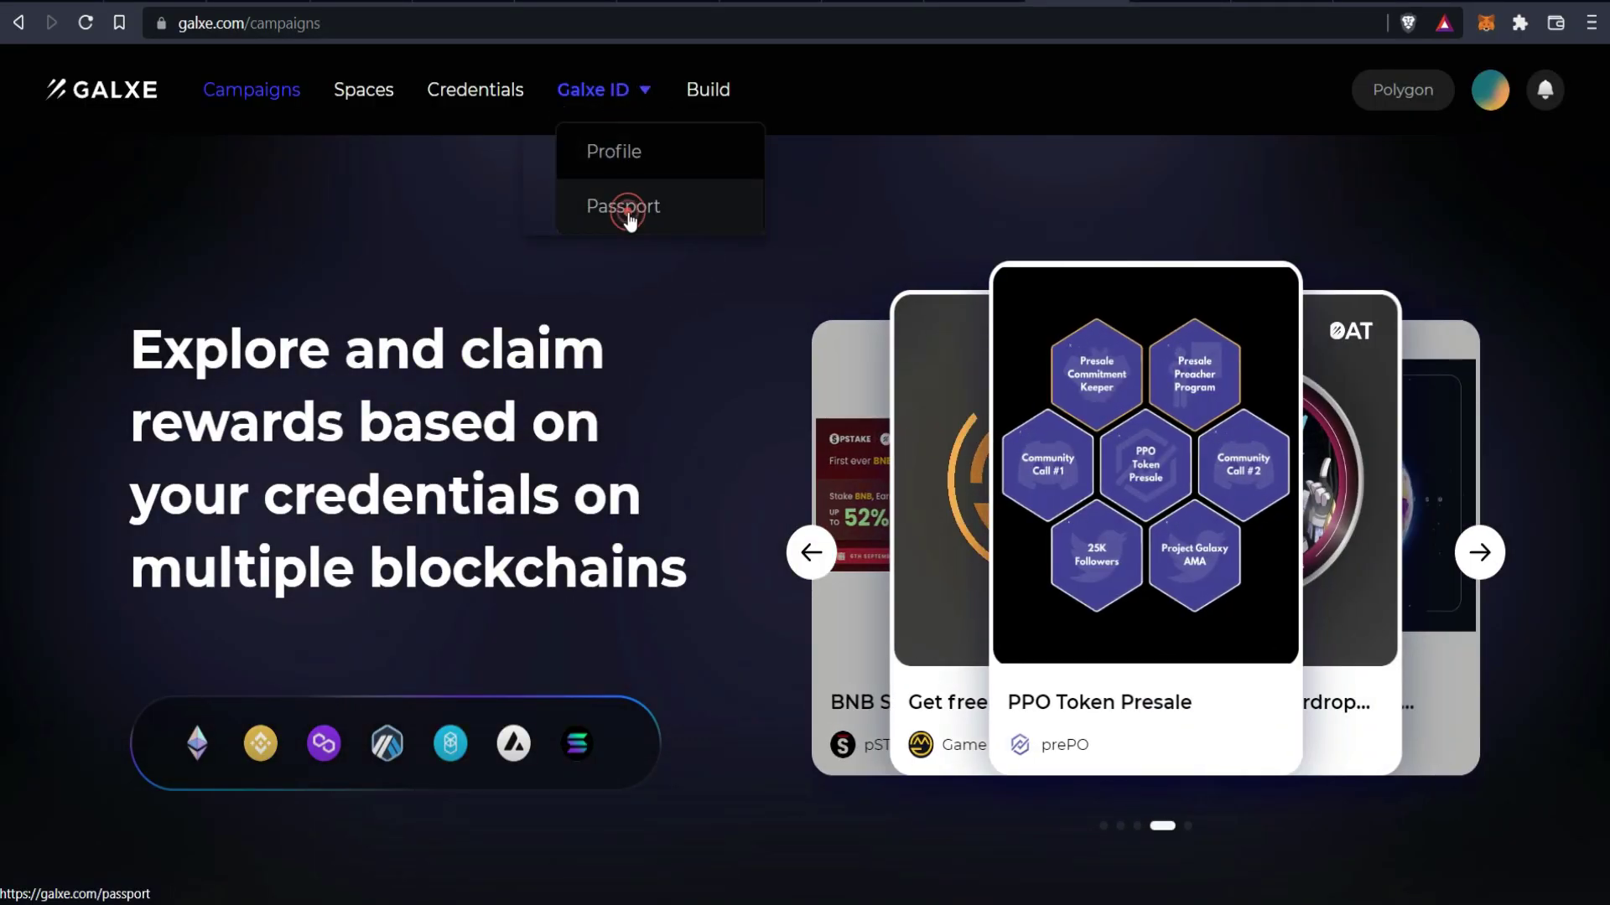
{"action": "left_click", "coordinate": [629, 216]}
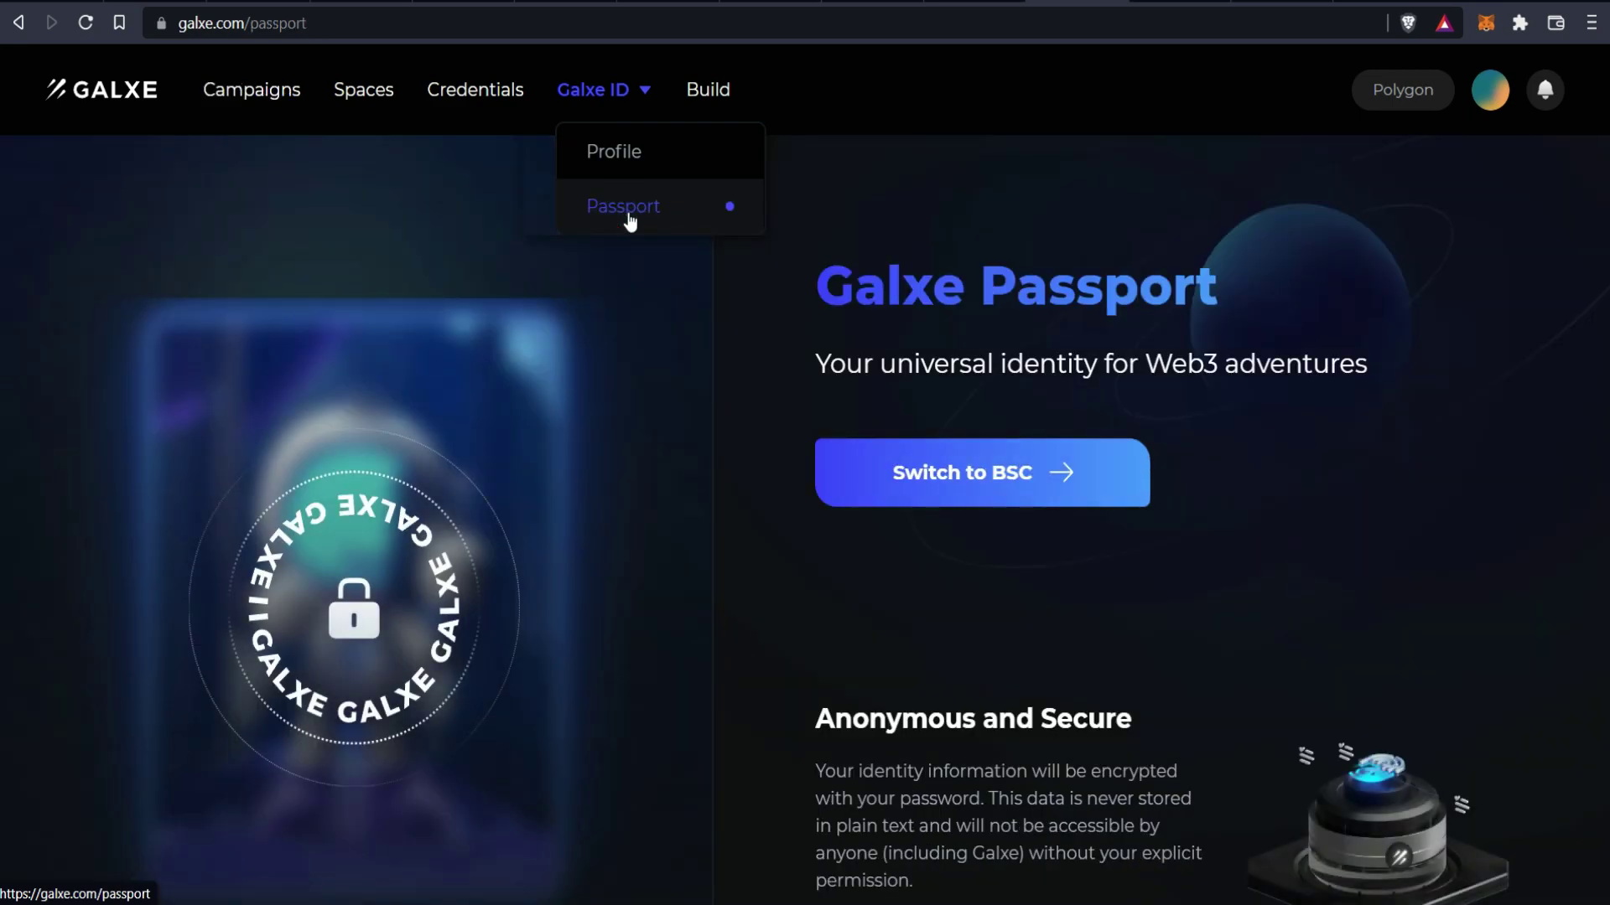
- Switch the wallet network to Binance Smart Chain Mainnet and approve the switch in MetaMask
{"action": "left_click", "coordinate": [1014, 473]}
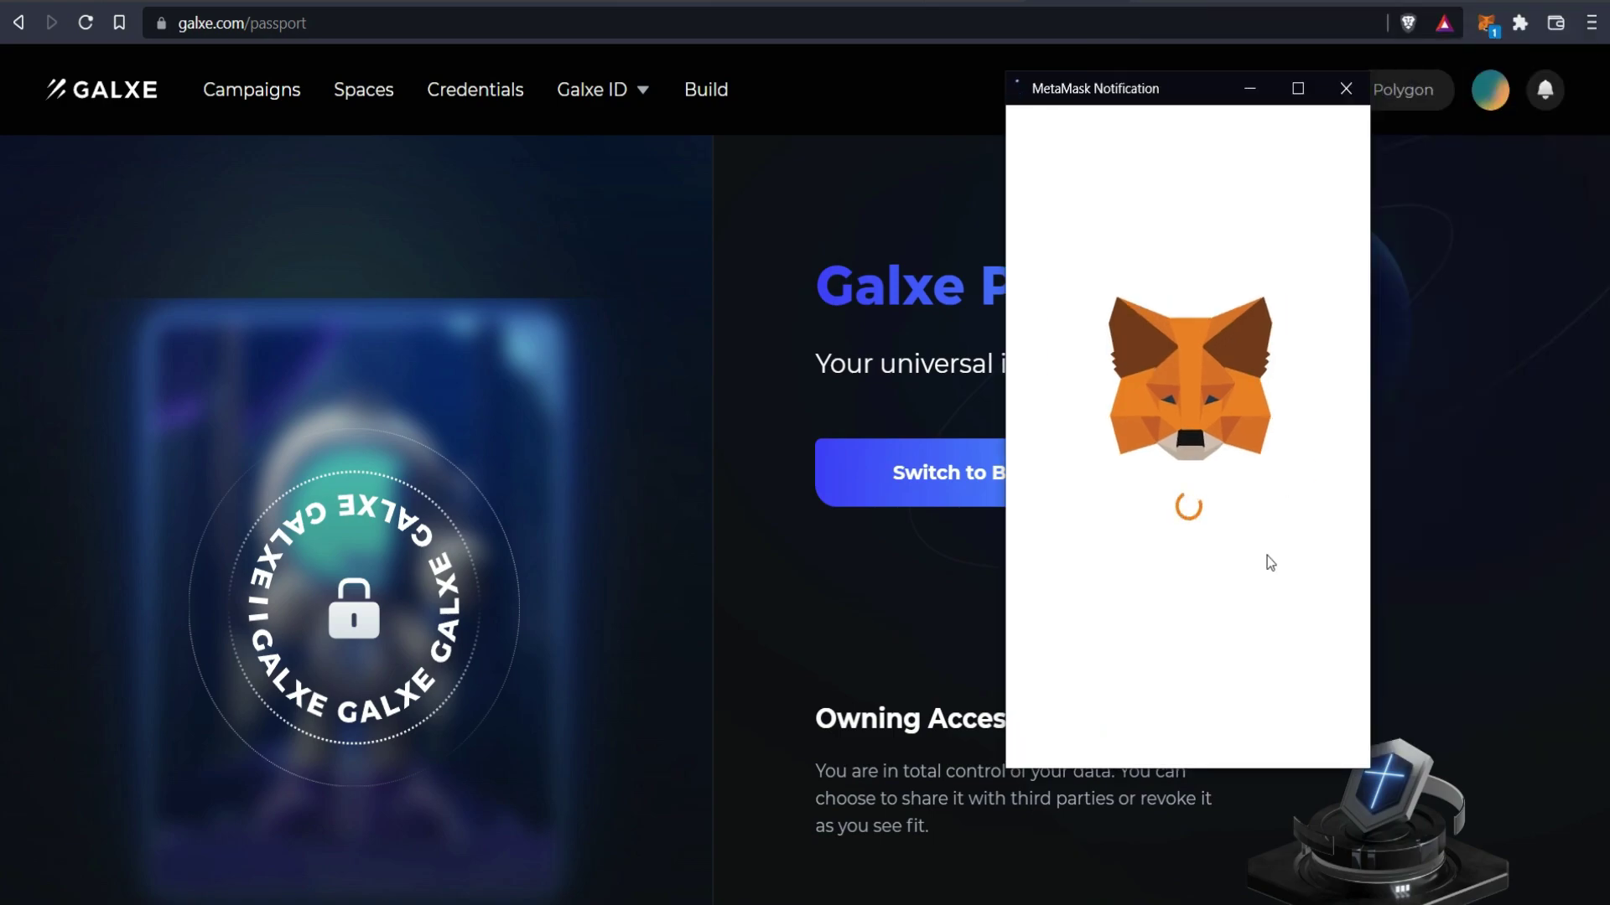
{"action": "scroll", "coordinate": [1259, 664], "scroll_direction": "down", "scroll_amount": 1}
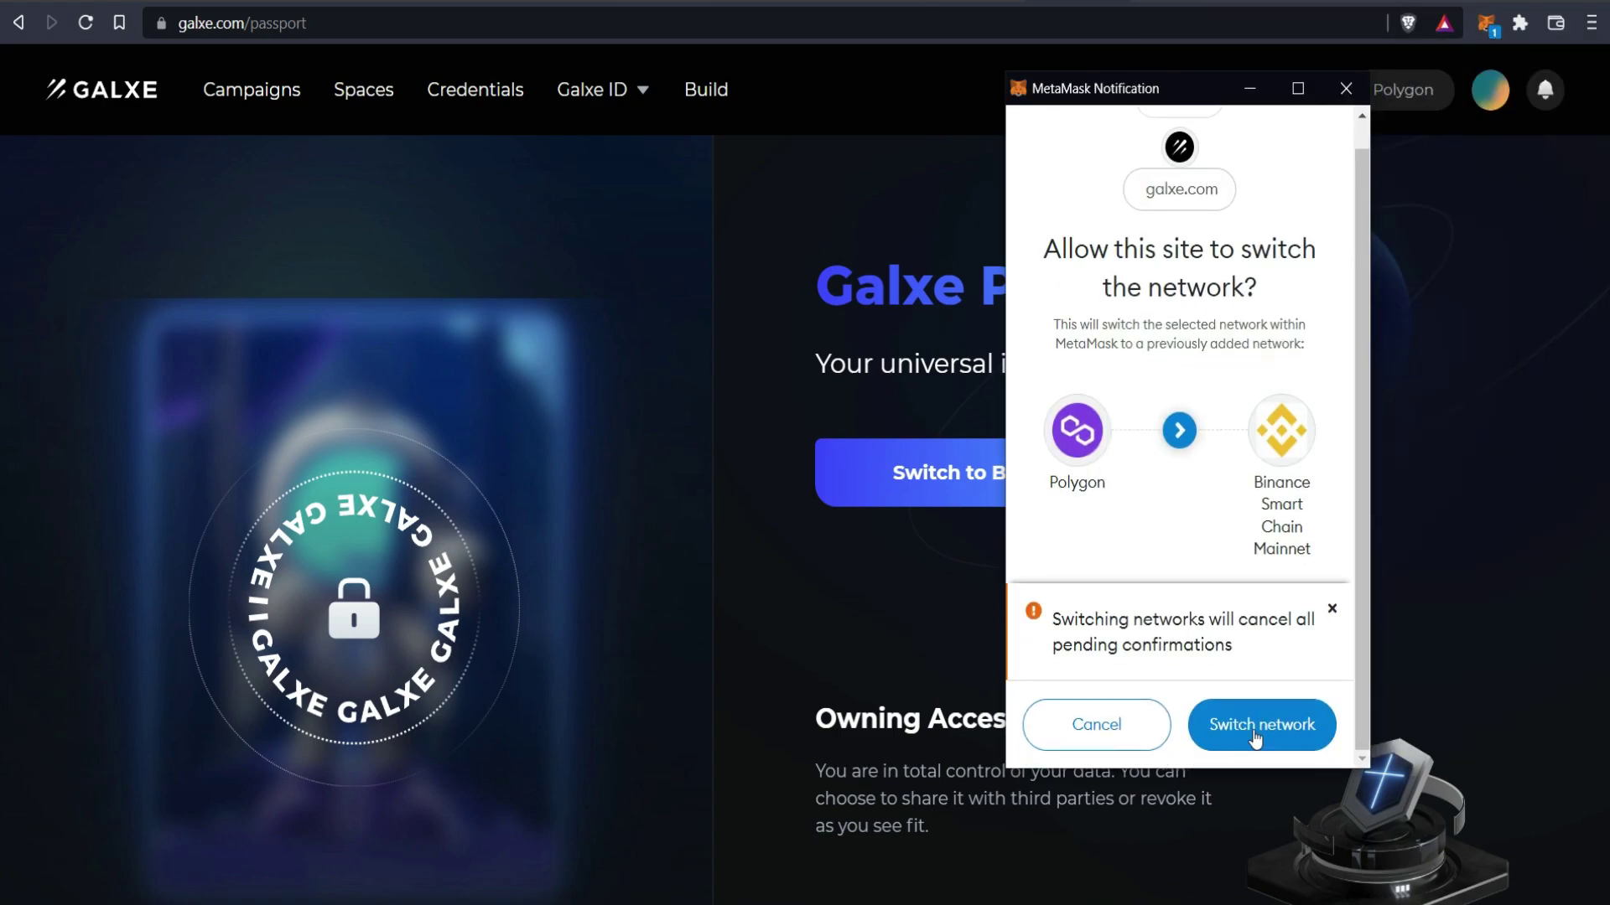
{"action": "left_click", "coordinate": [1265, 724]}
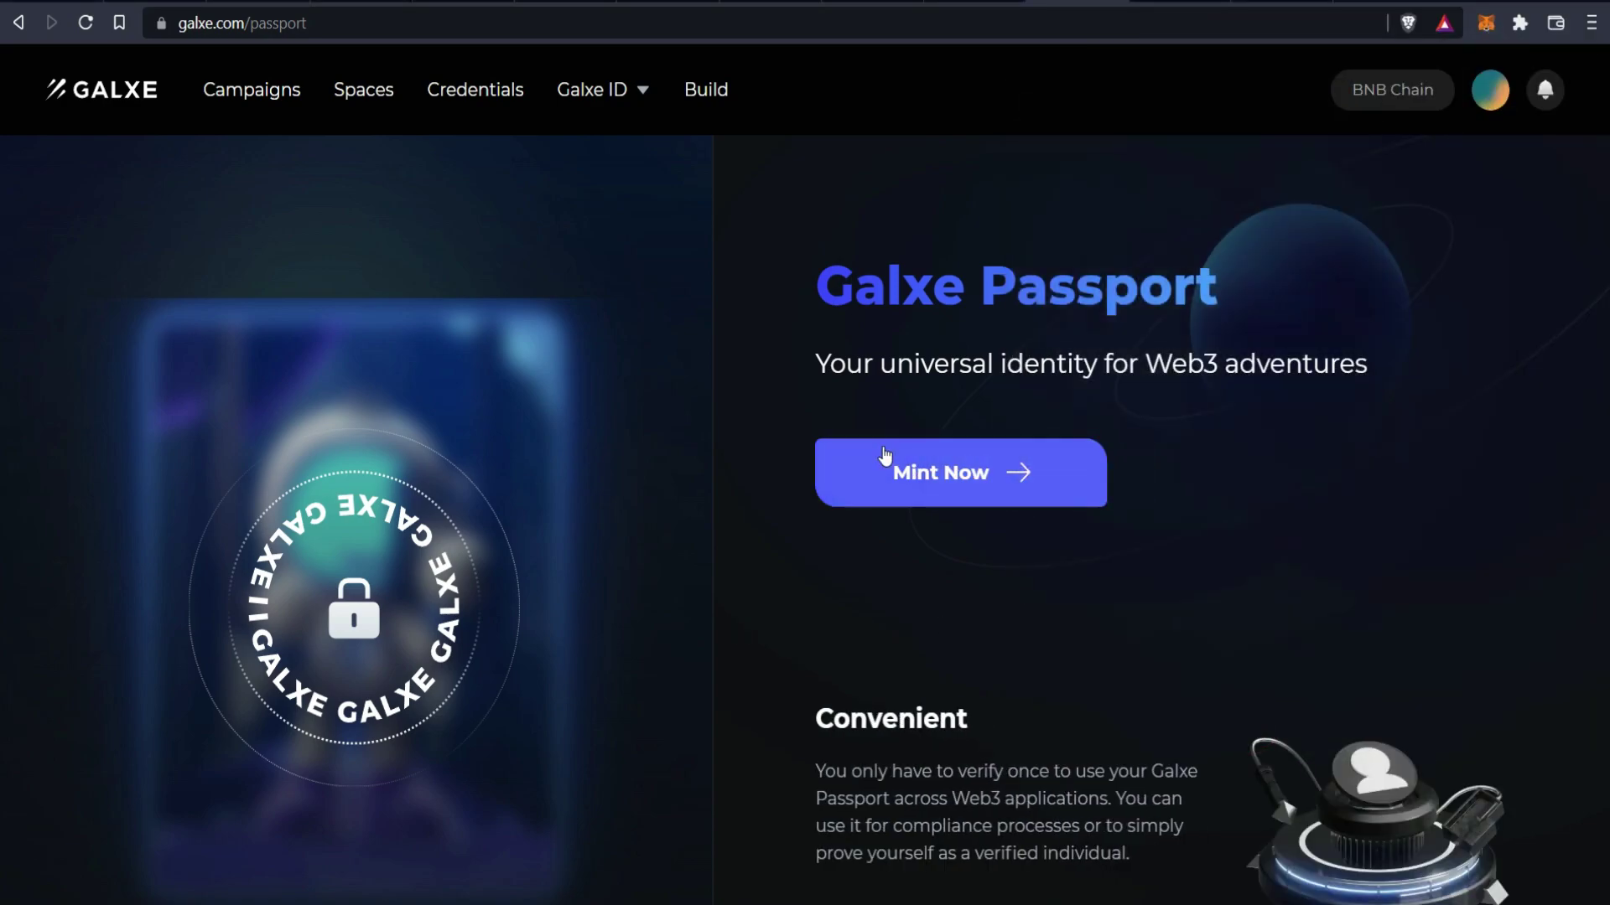
- Look over the Galxe Passport page and start minting the passport
{"action": "scroll", "coordinate": [993, 398], "scroll_direction": "down", "scroll_amount": 2}
{"action": "scroll", "coordinate": [841, 481], "scroll_direction": "up", "scroll_amount": 2}
{"action": "scroll", "coordinate": [1038, 334], "scroll_direction": "down", "scroll_amount": 2}
{"action": "scroll", "coordinate": [1159, 389], "scroll_direction": "up", "scroll_amount": 2}
{"action": "left_click", "coordinate": [943, 476]}
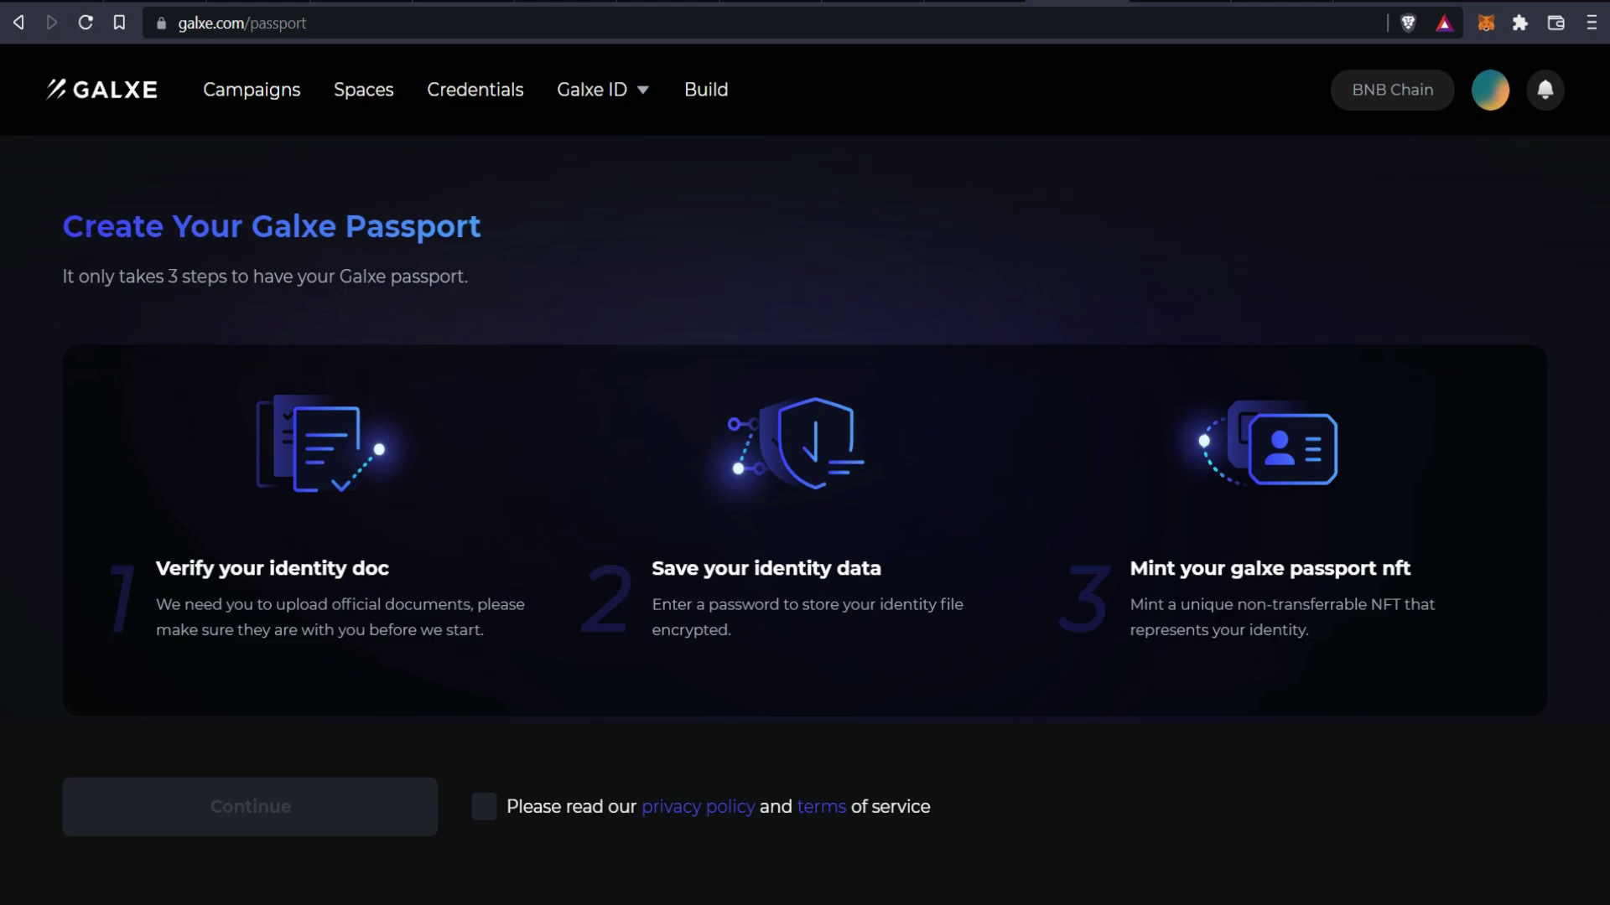
- Examine the three steps for creating a Galxe Passport, along with the ID verification fee and gas fee
{"action": "left_click_drag", "start_coordinate": [46, 215], "coordinate": [485, 238]}
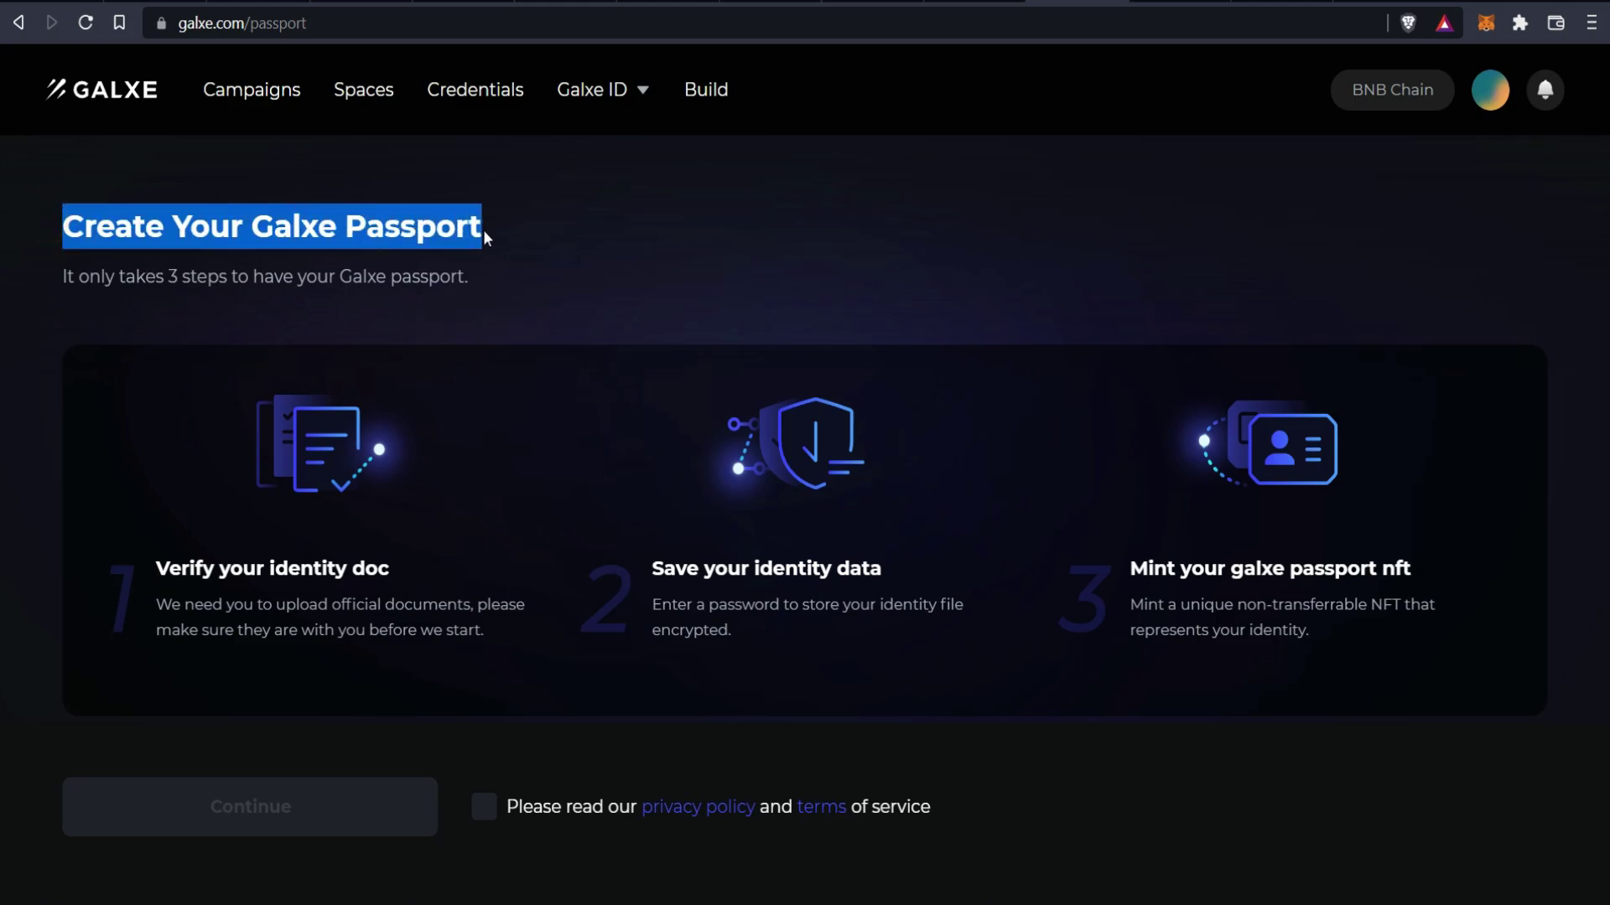
{"action": "scroll", "coordinate": [318, 512], "scroll_direction": "down", "scroll_amount": 2}
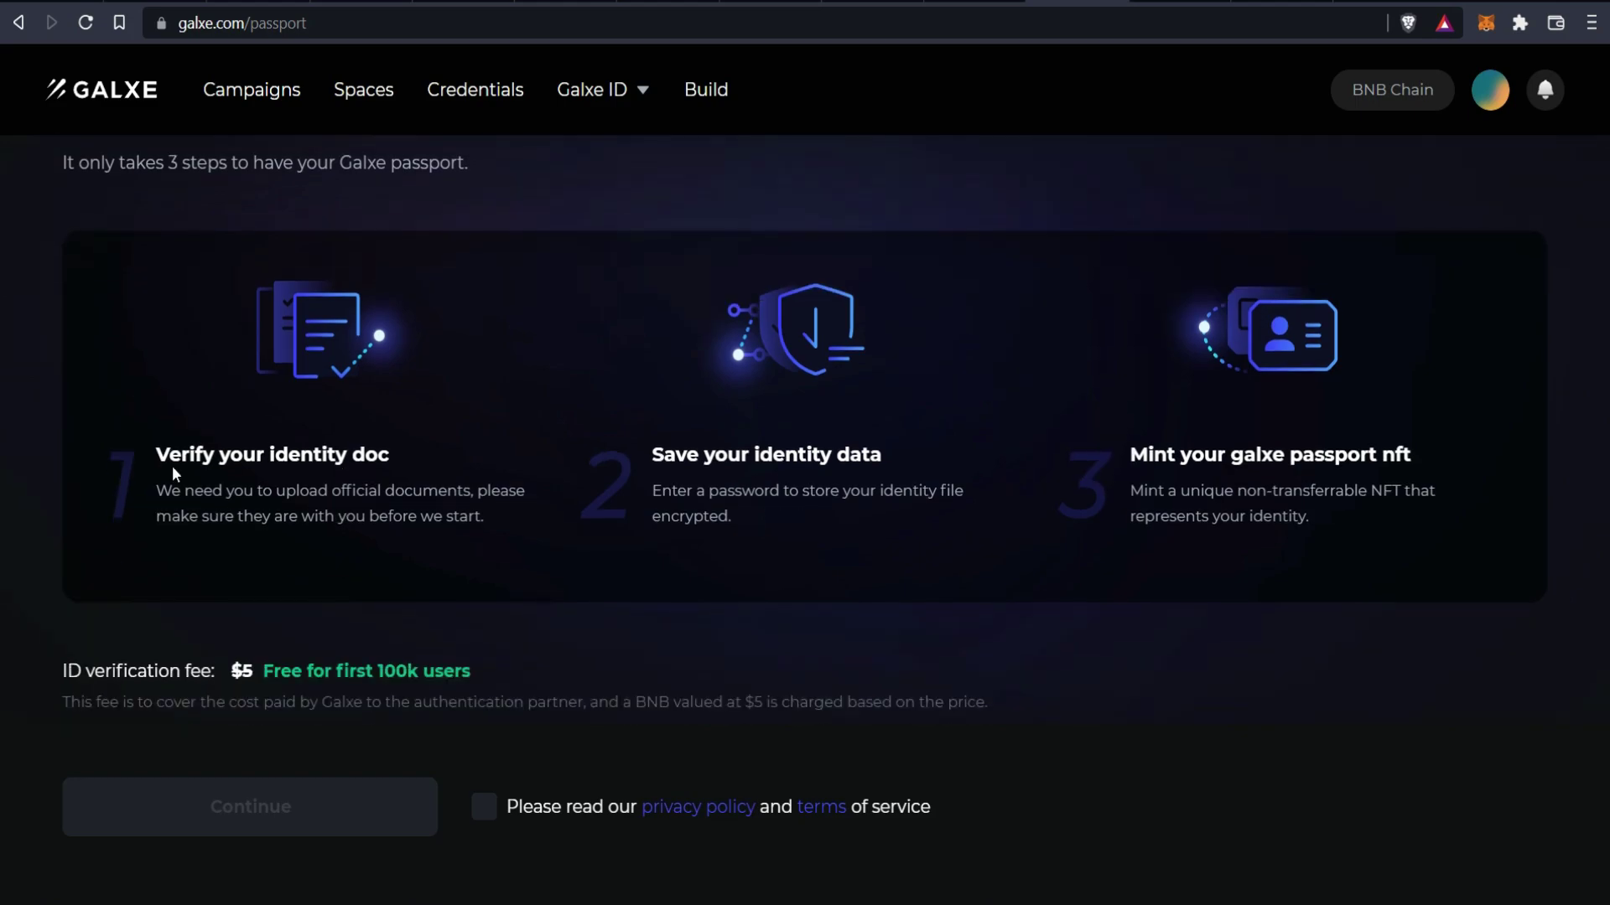
{"action": "left_click_drag", "start_coordinate": [157, 453], "coordinate": [399, 474]}
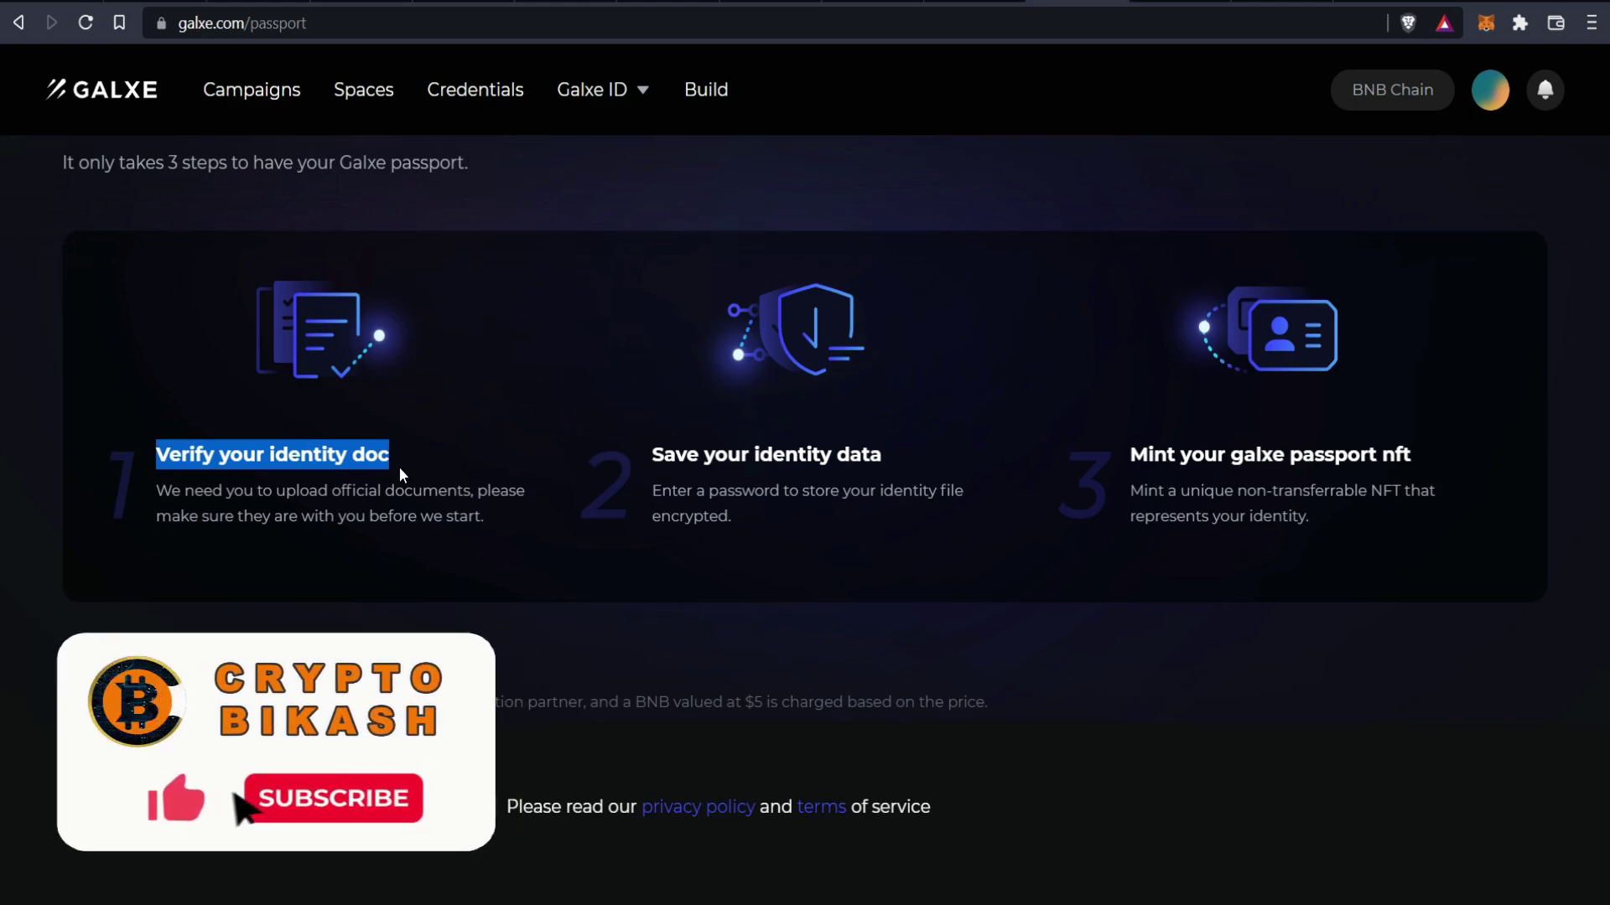
{"action": "left_click_drag", "start_coordinate": [653, 454], "coordinate": [883, 456]}
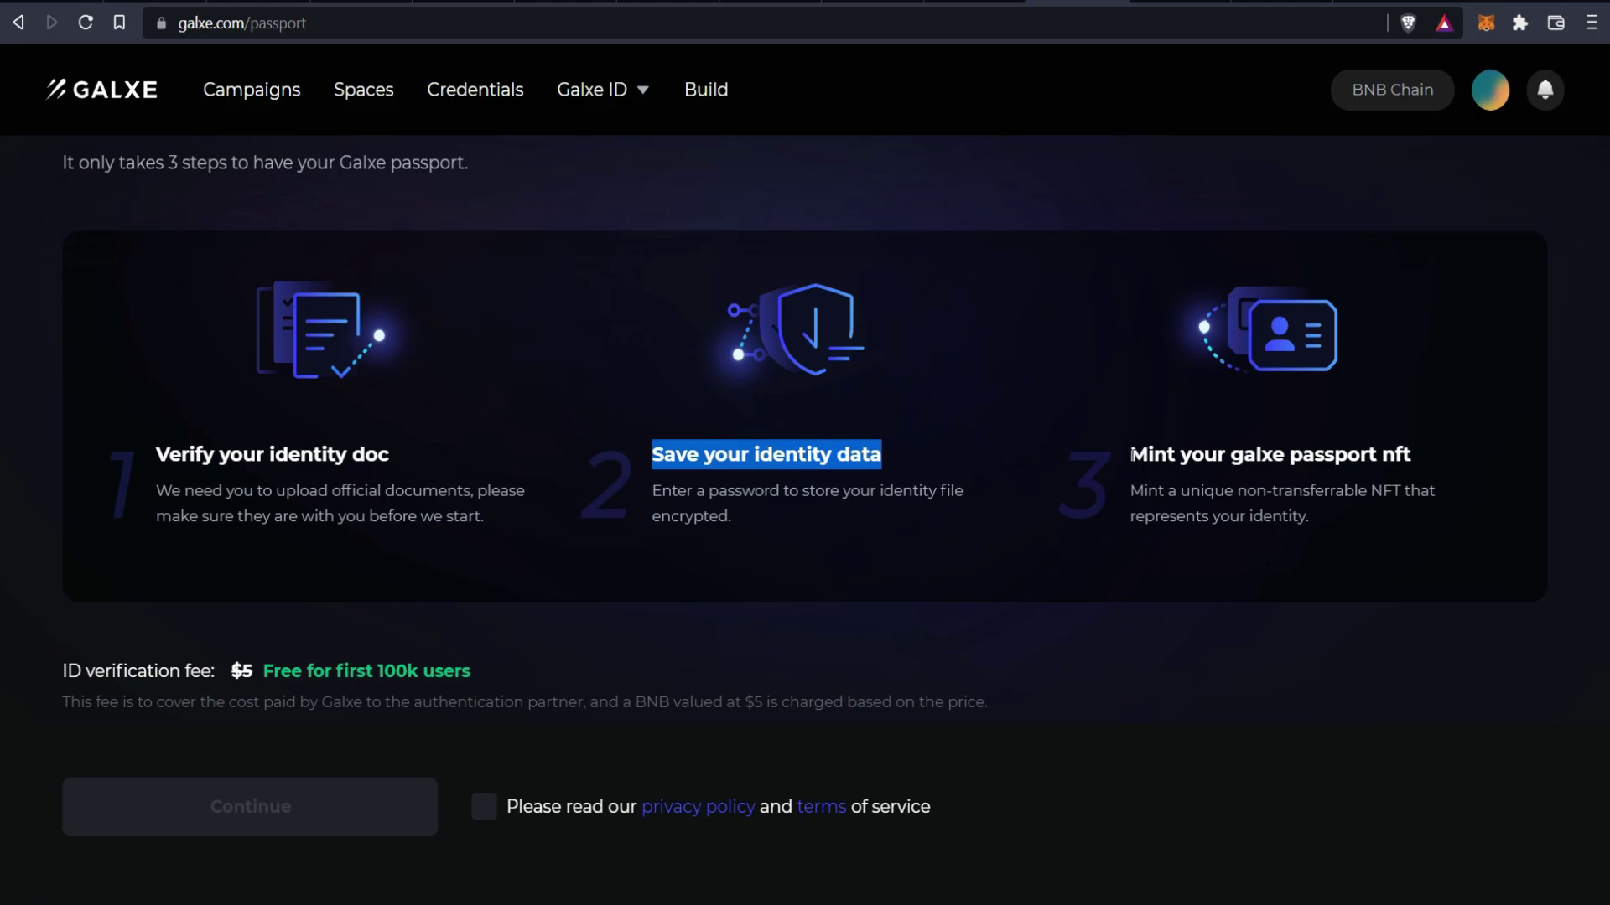
{"action": "left_click_drag", "start_coordinate": [1130, 456], "coordinate": [1419, 456]}
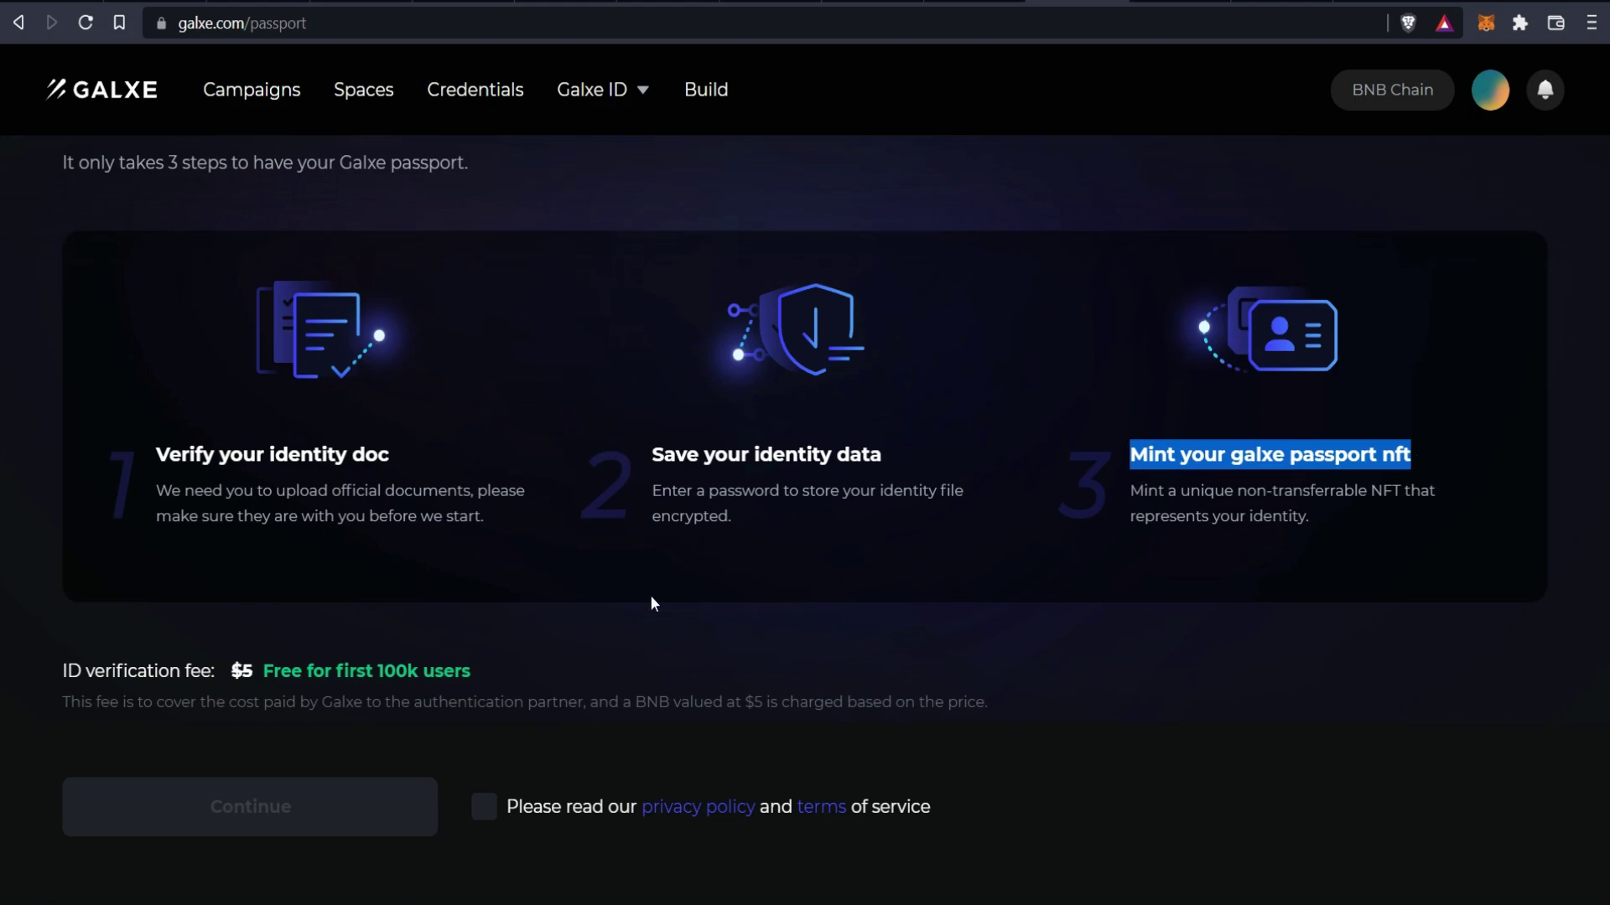
{"action": "scroll", "coordinate": [277, 691], "scroll_direction": "down", "scroll_amount": 2}
{"action": "left_click", "coordinate": [317, 549]}
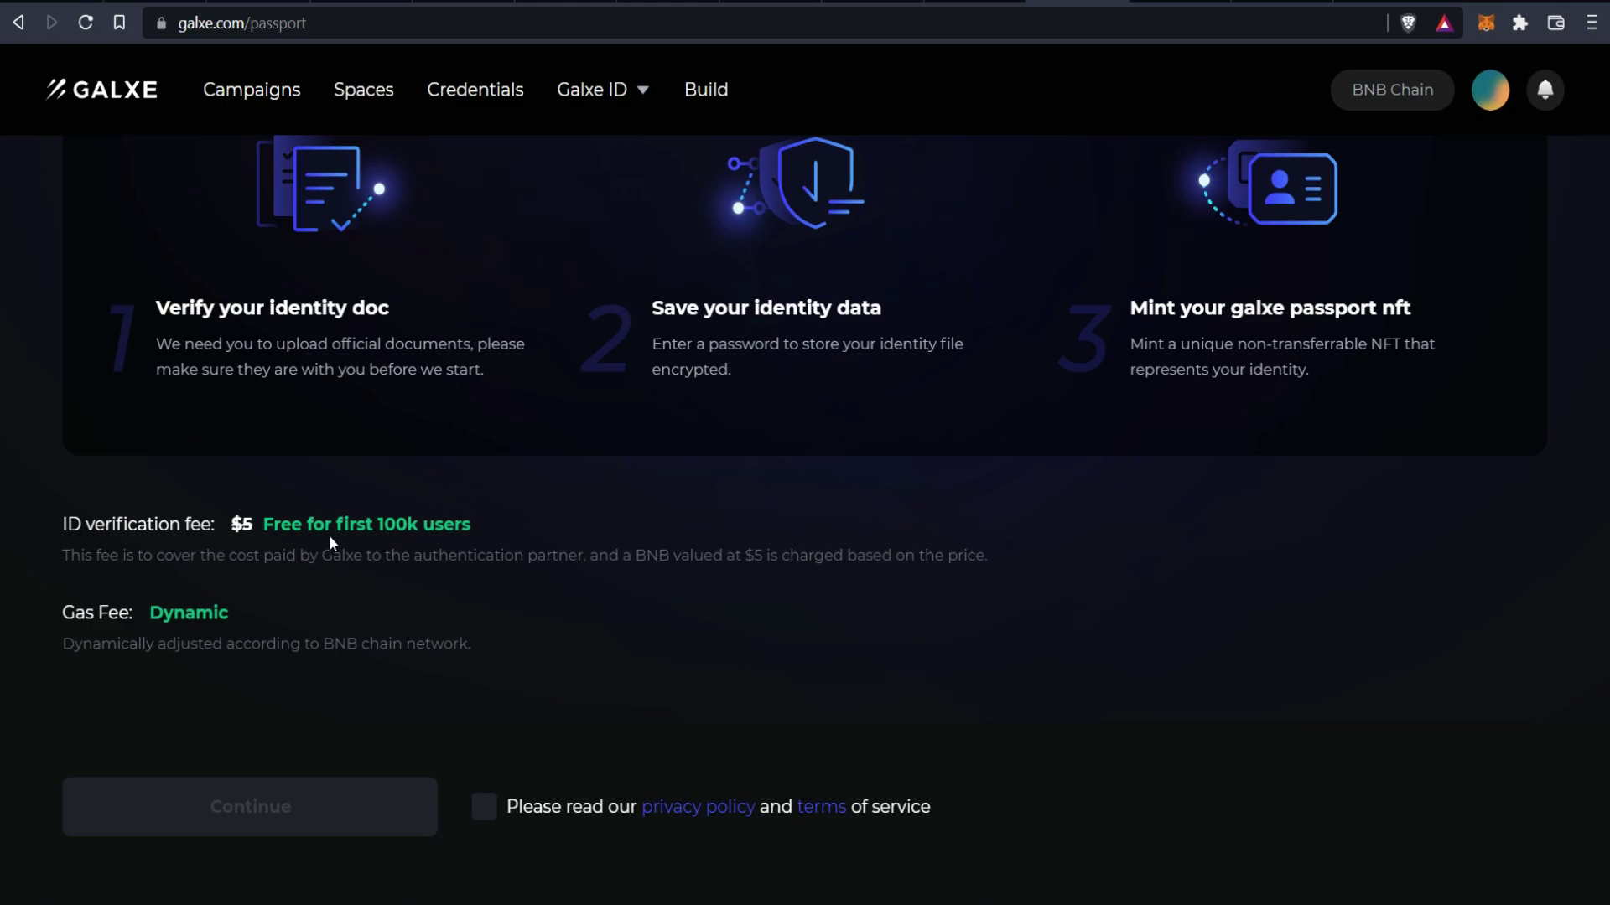
{"action": "left_click_drag", "start_coordinate": [58, 524], "coordinate": [474, 526]}
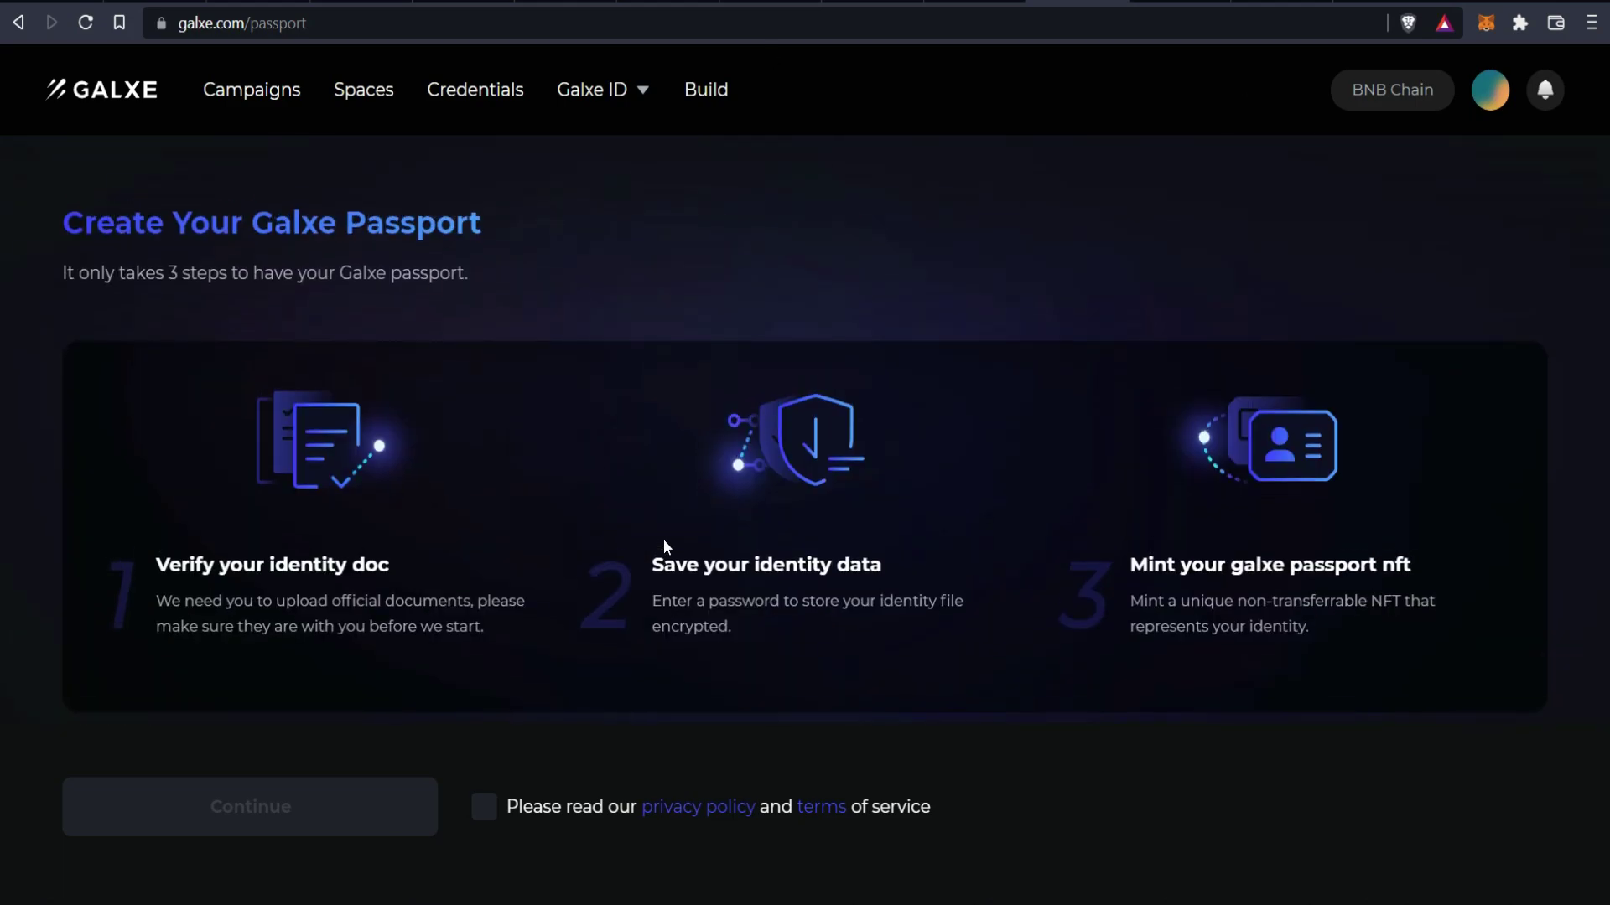
{"action": "scroll", "coordinate": [662, 545], "scroll_direction": "up", "scroll_amount": 3}
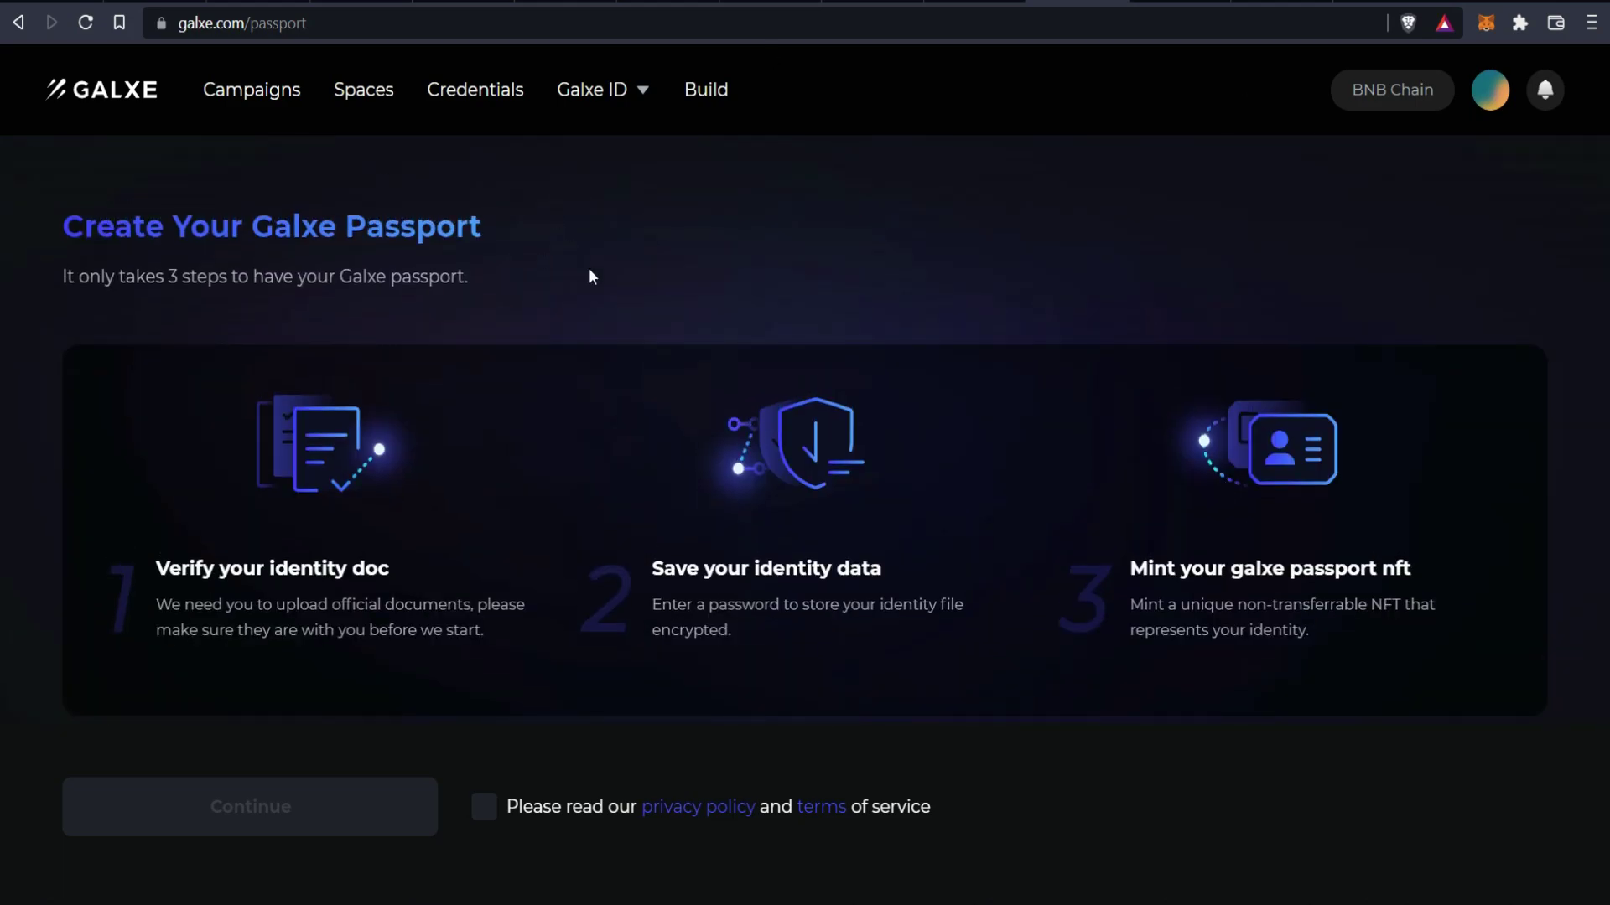
{"action": "scroll", "coordinate": [681, 431], "scroll_direction": "down", "scroll_amount": 3}
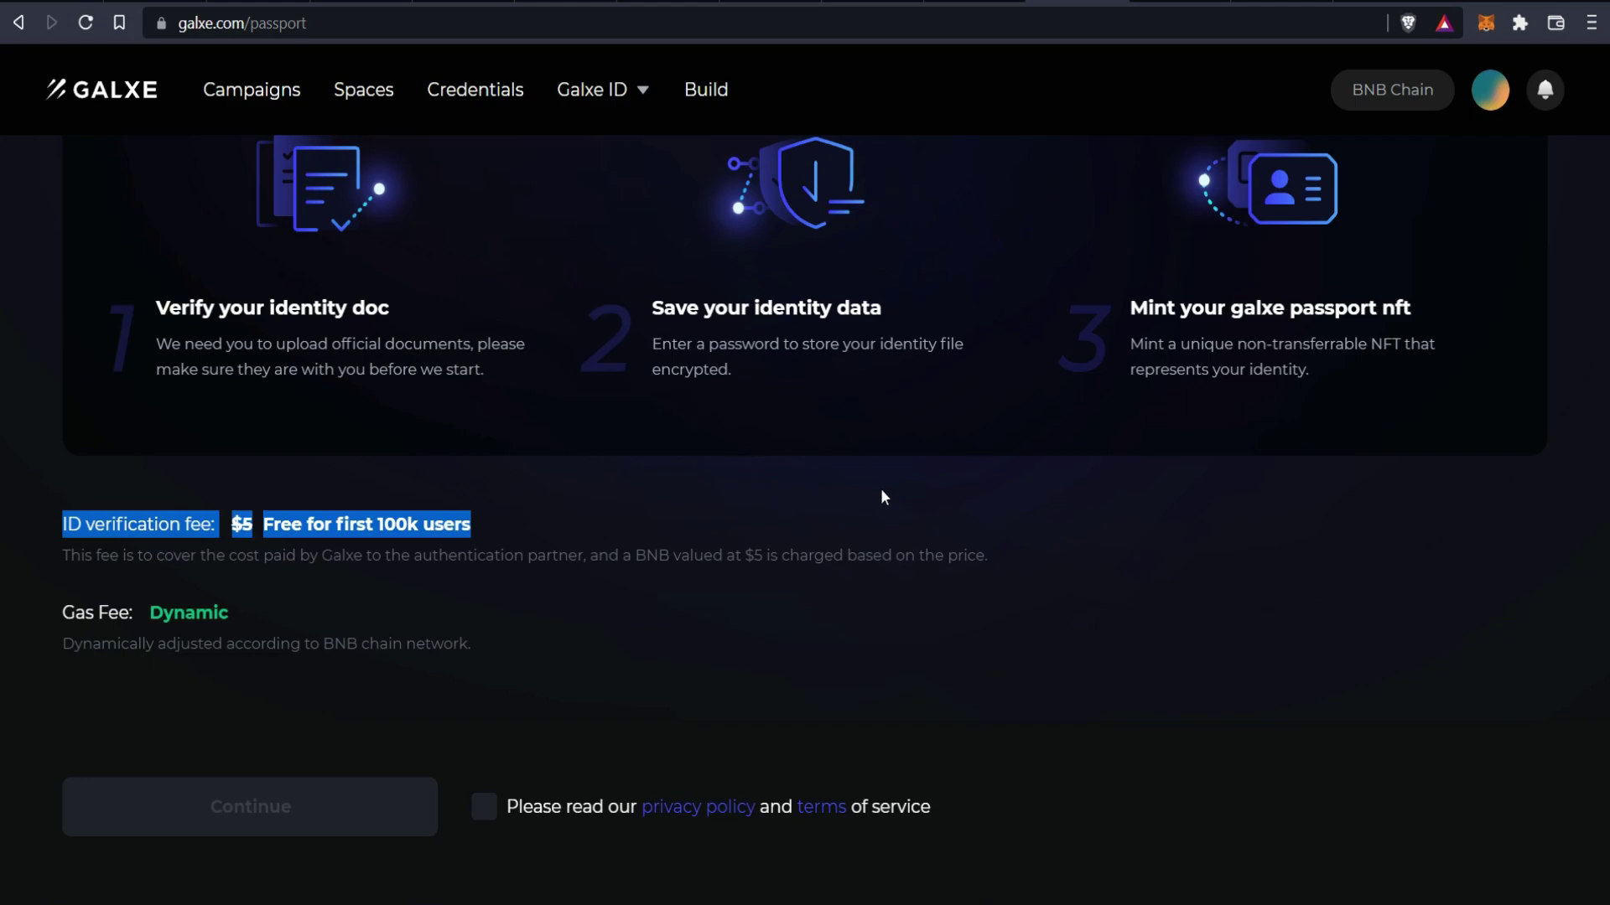
- Accept the privacy policy and terms of service, continue with the passport creation and approve the MetaMask request
{"action": "left_click", "coordinate": [485, 809]}
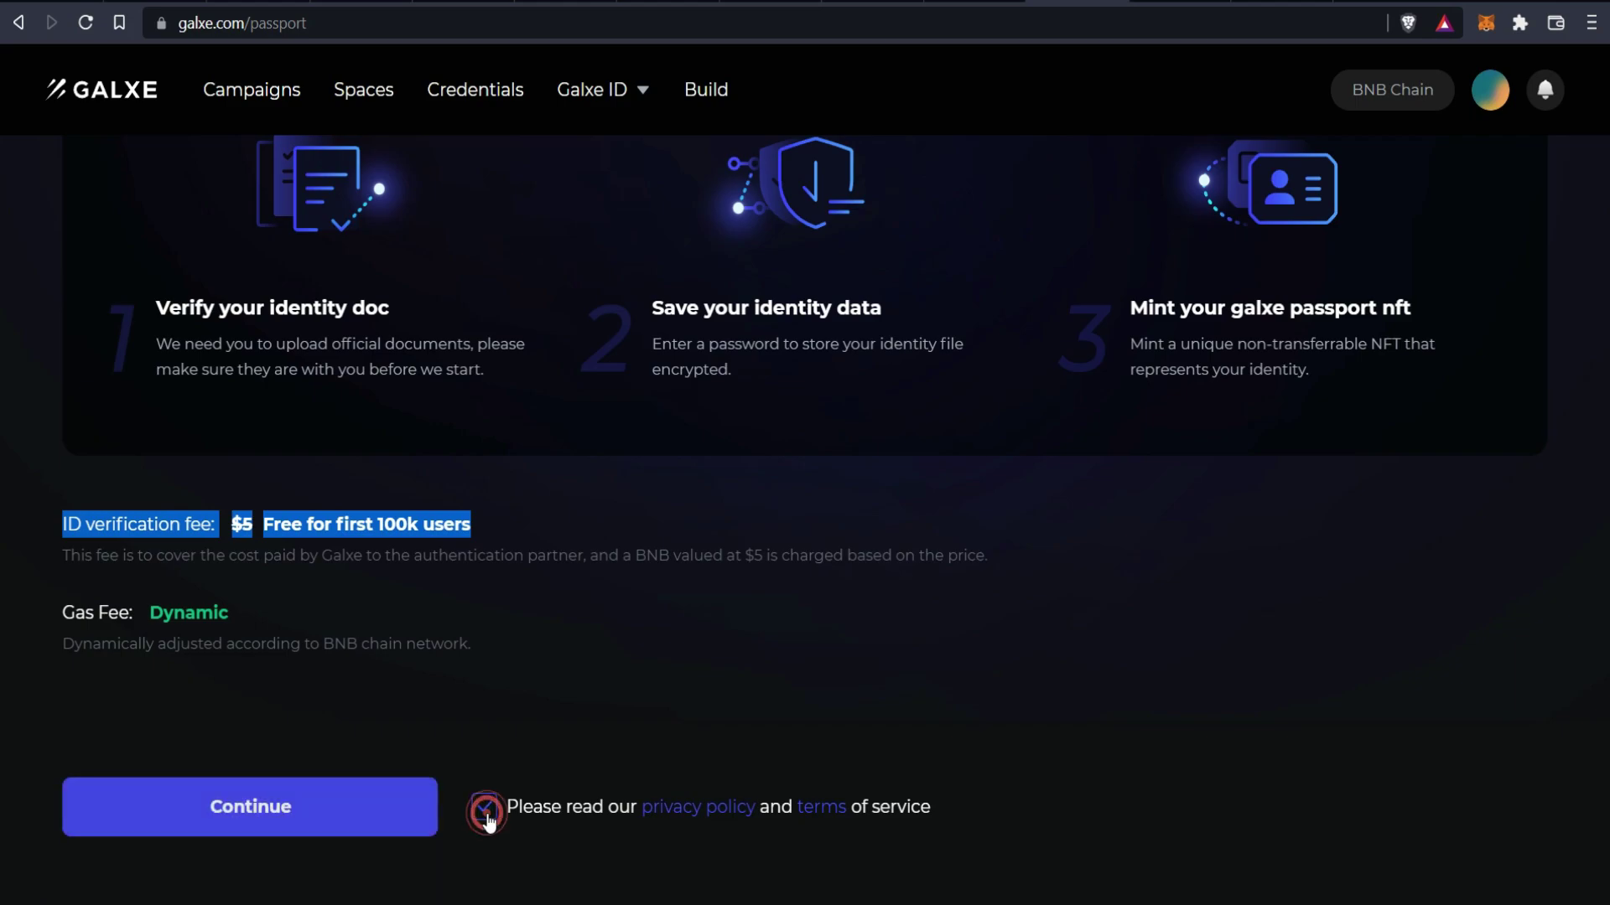
{"action": "left_click", "coordinate": [297, 815]}
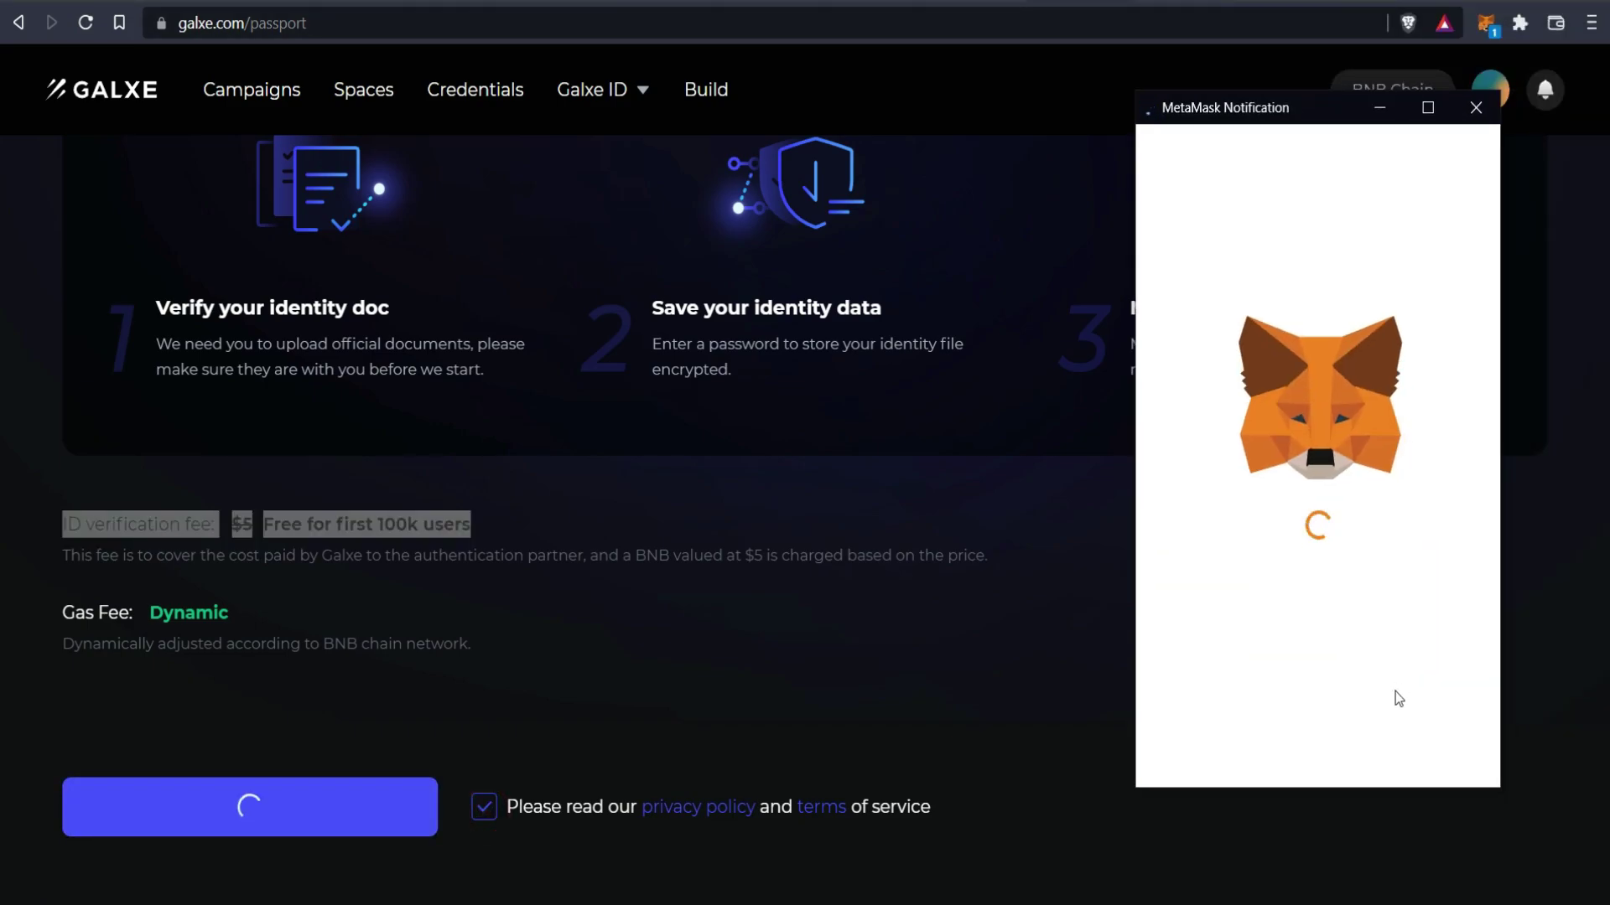
{"action": "left_click", "coordinate": [1411, 737]}
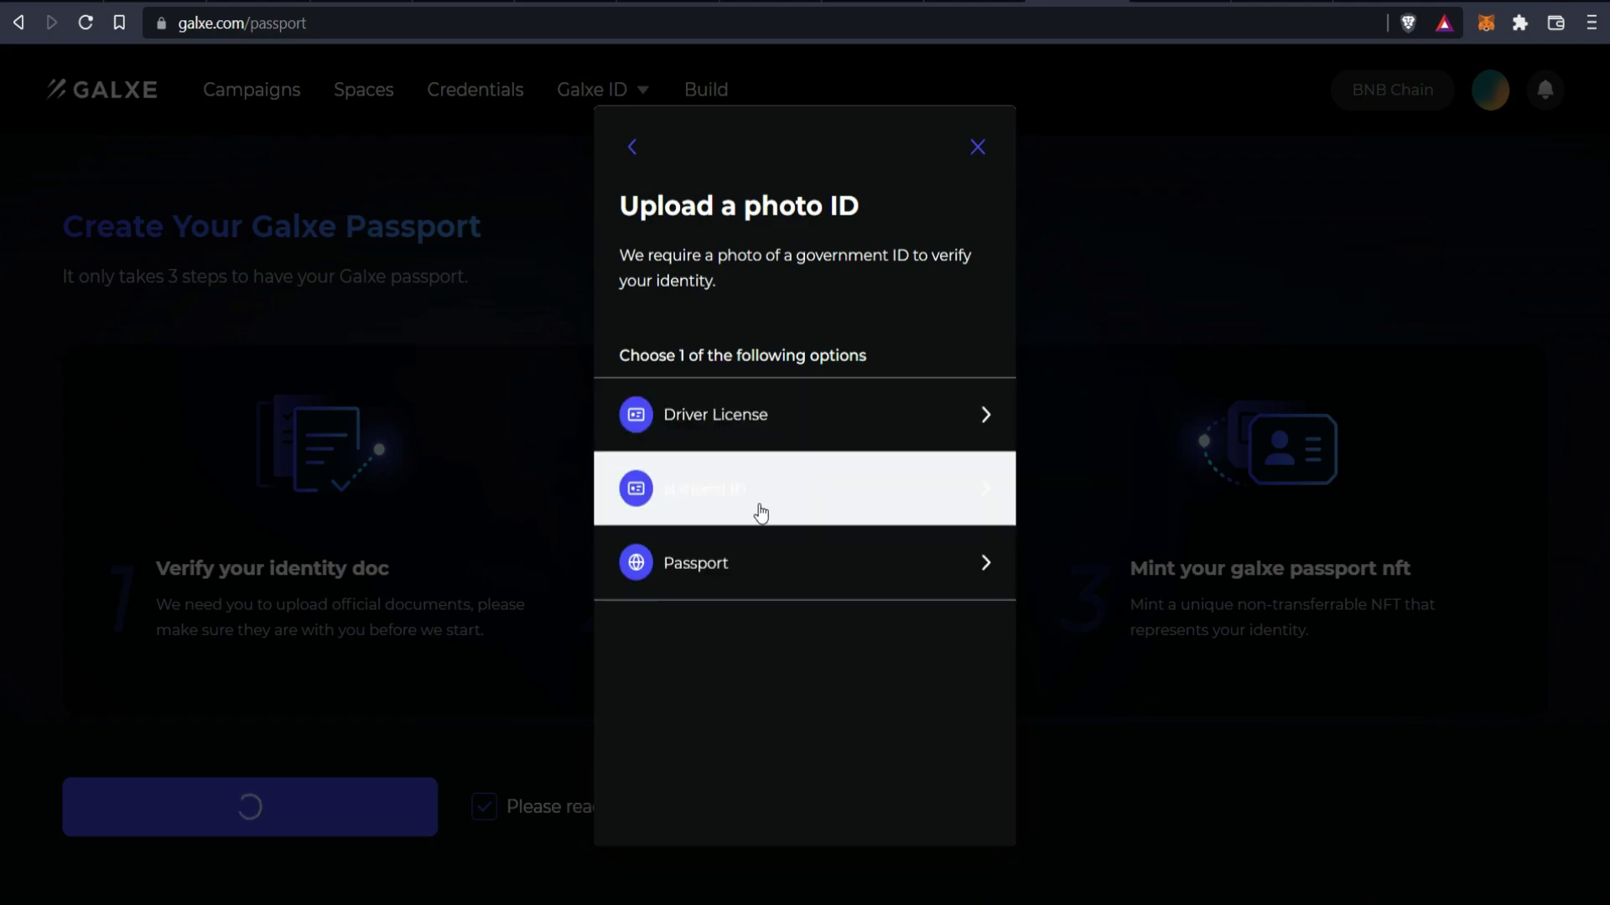
- Choose National ID as the photo ID type and display the QR code for continuing on another device
{"action": "left_click", "coordinate": [810, 505]}
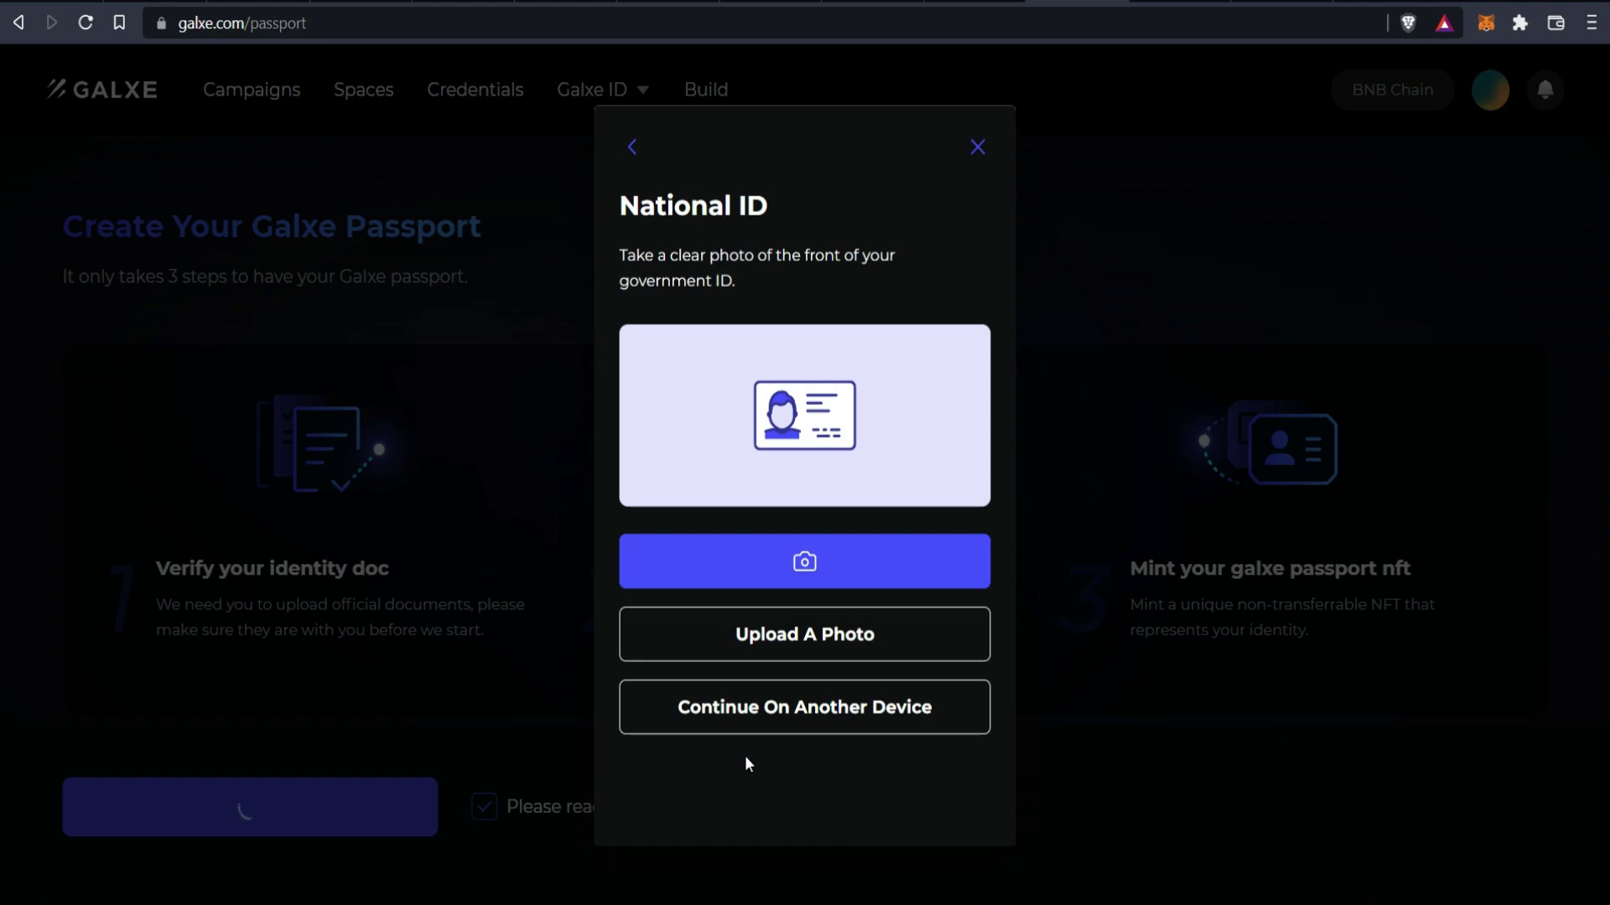
{"action": "left_click", "coordinate": [712, 726]}
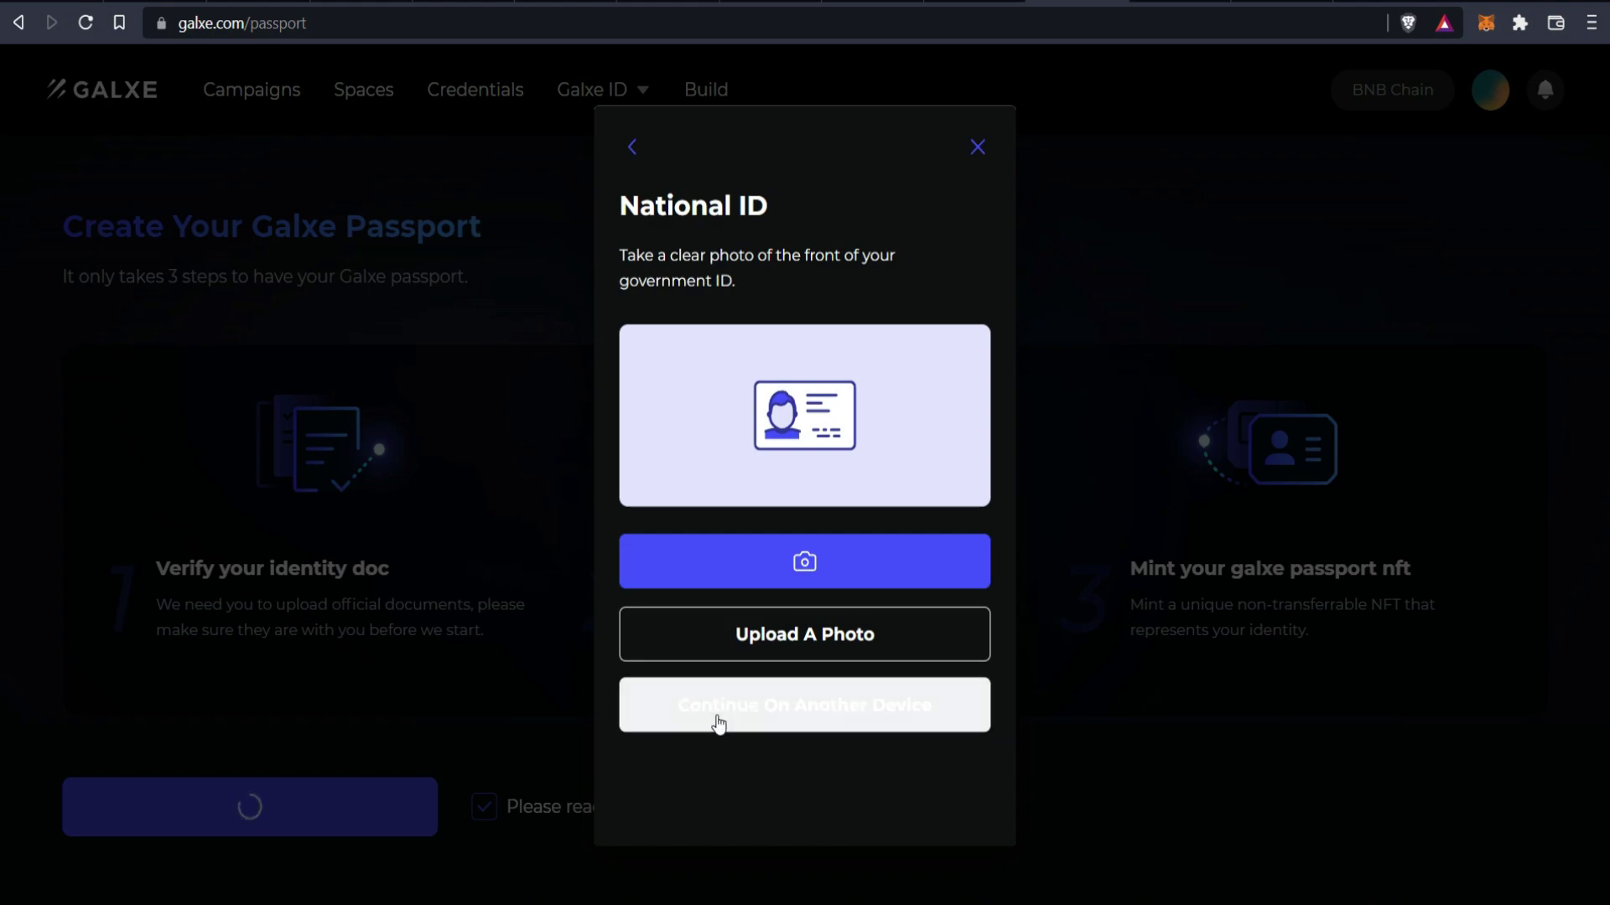
{"action": "left_click", "coordinate": [767, 729]}
{"action": "left_click", "coordinate": [805, 731]}
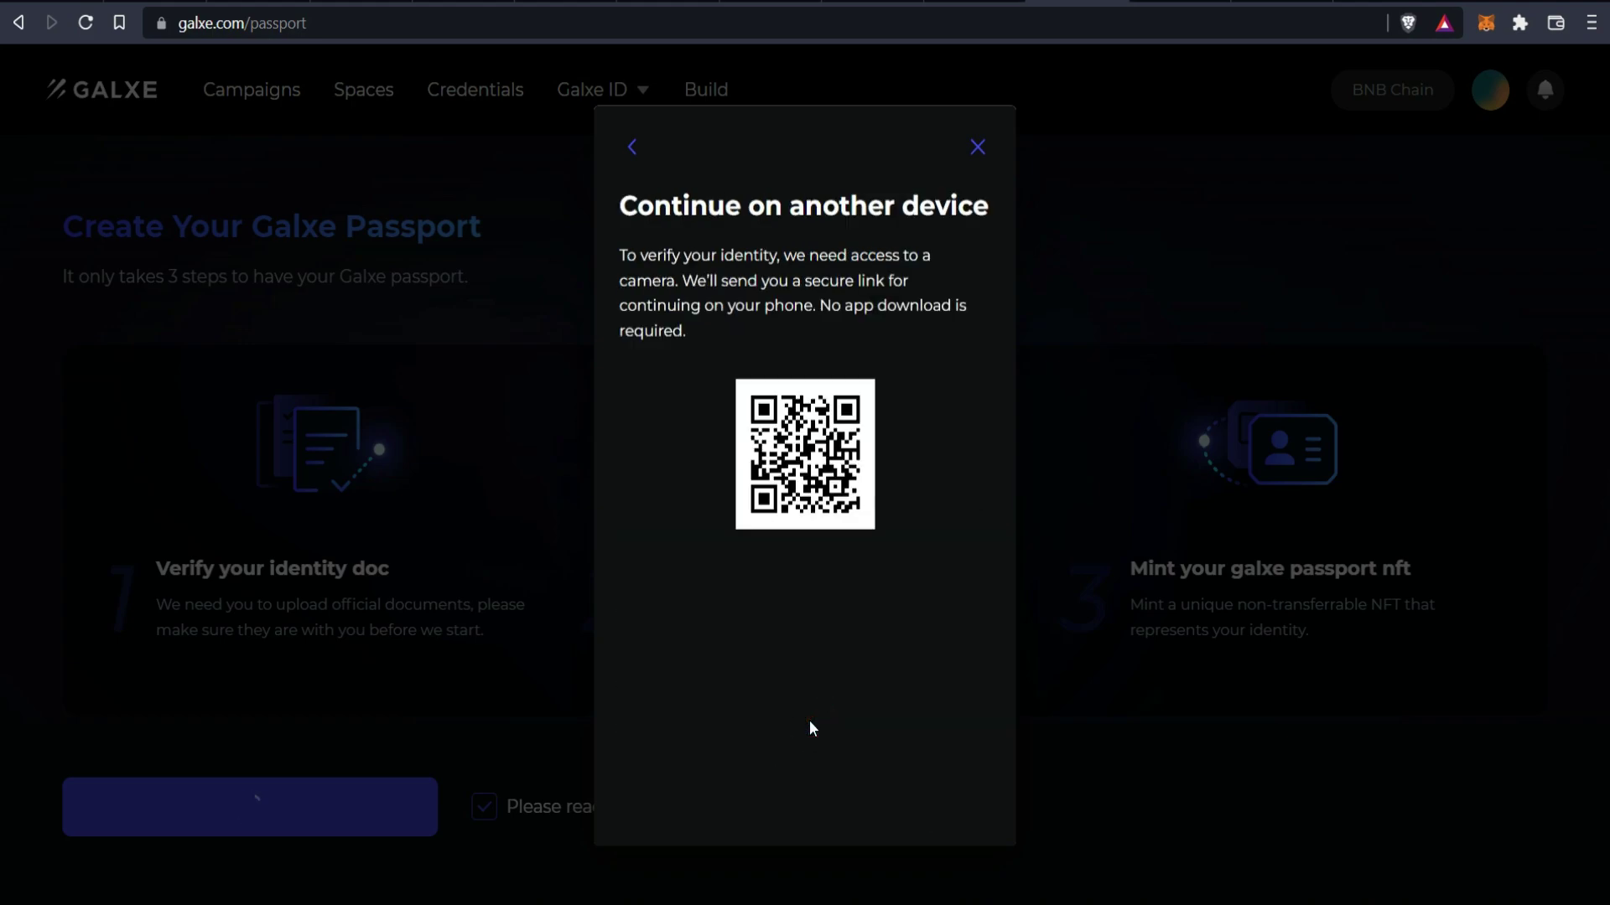
{"action": "left_click", "coordinate": [633, 150]}
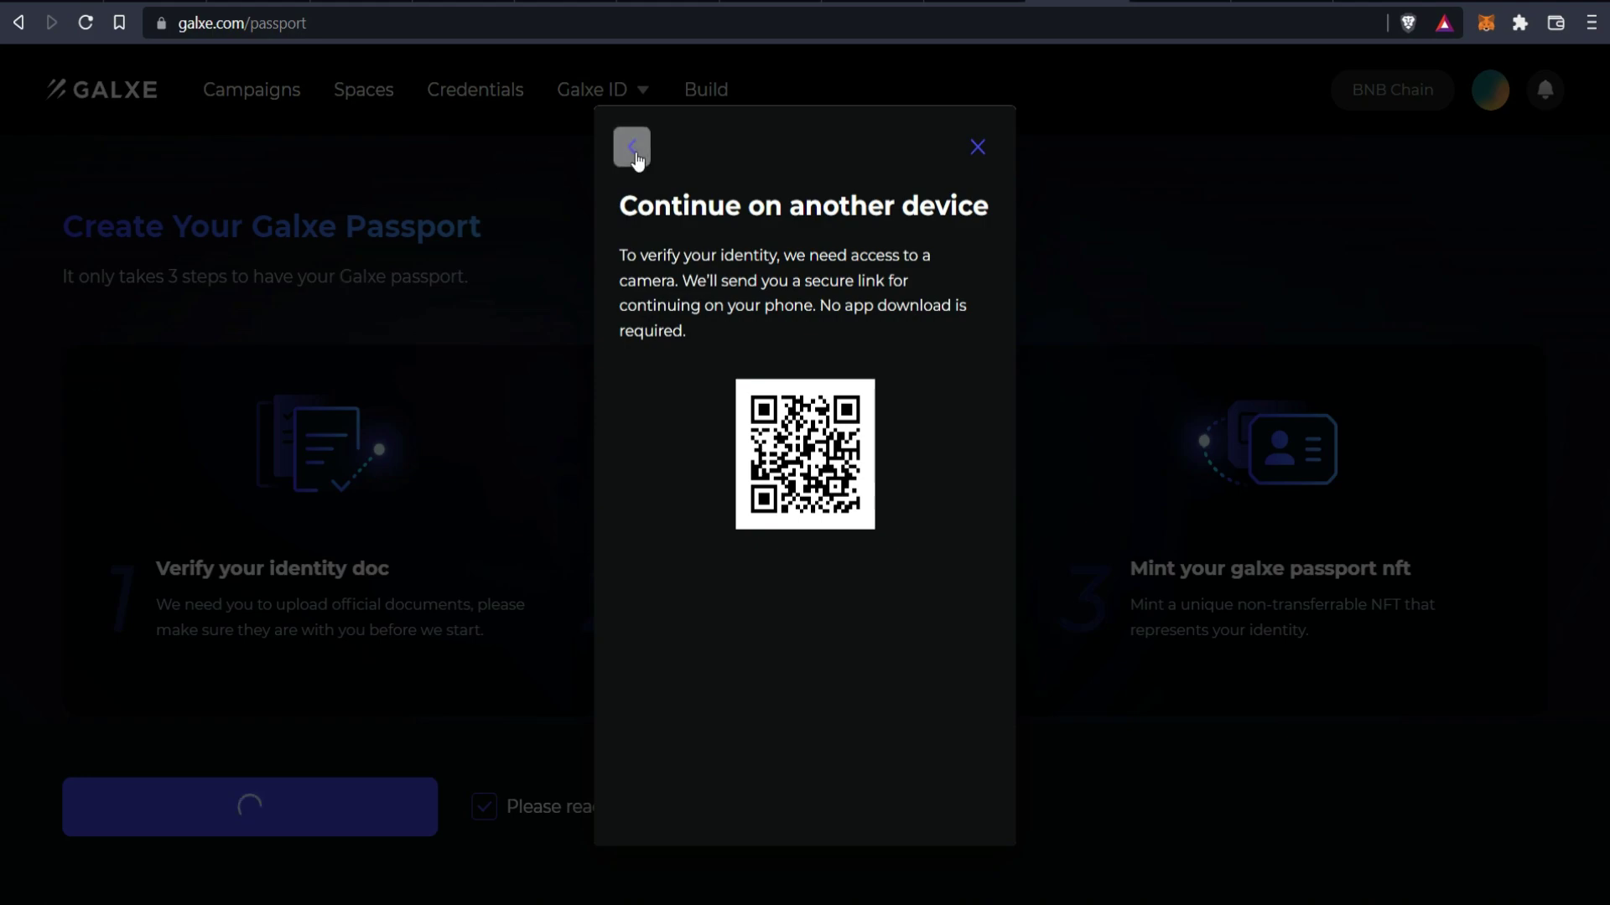
{"action": "left_click", "coordinate": [802, 657]}
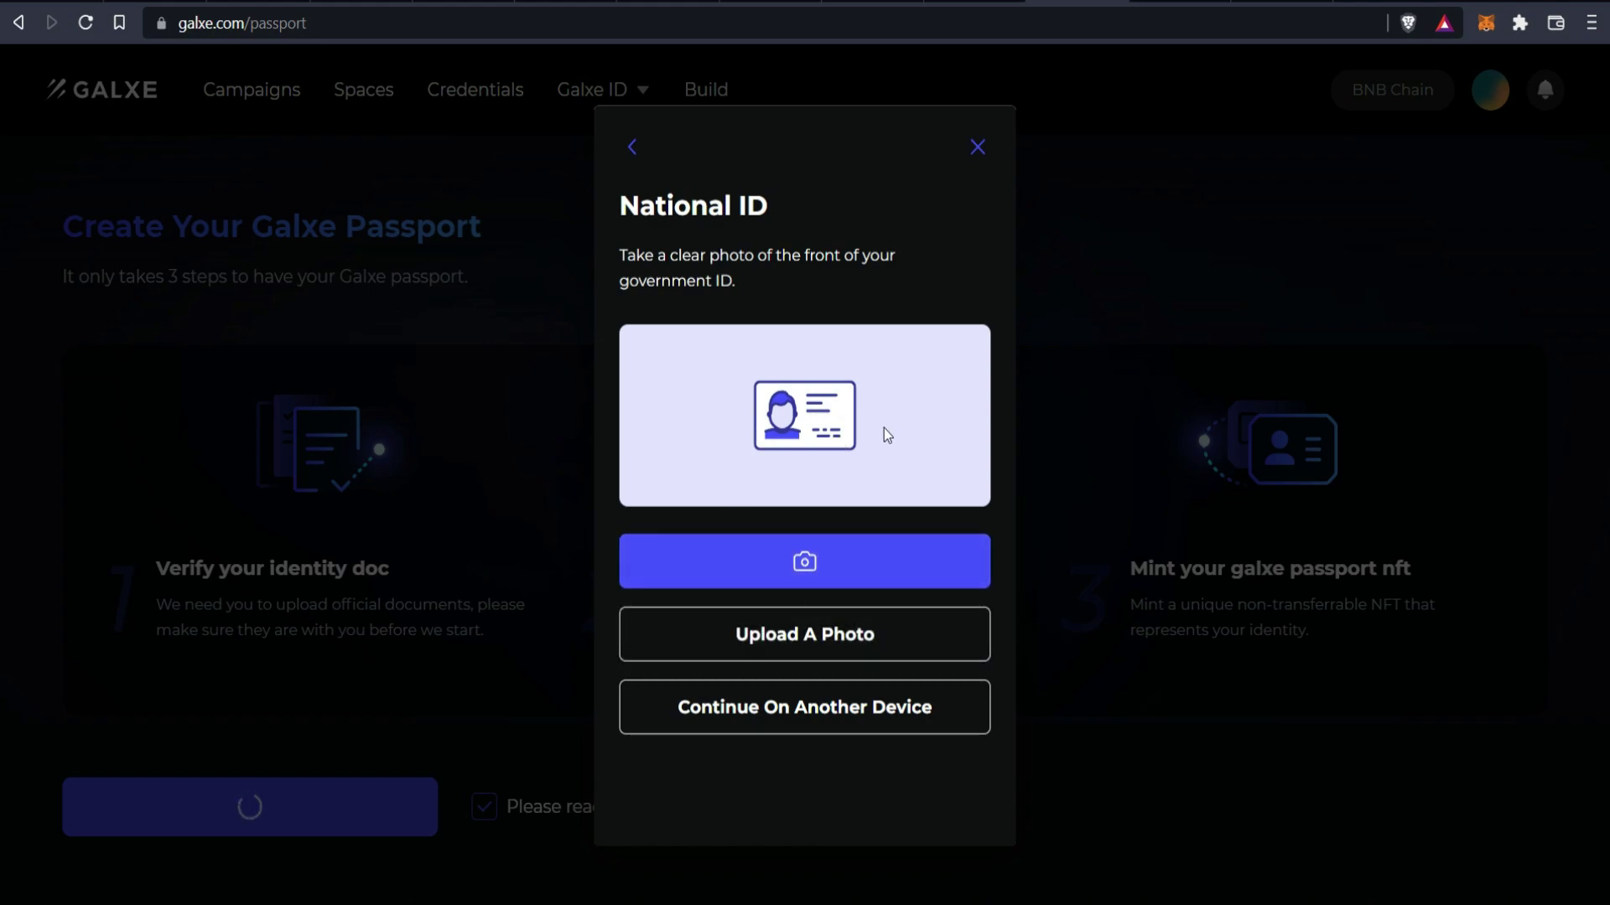
{"action": "left_click", "coordinate": [766, 717]}
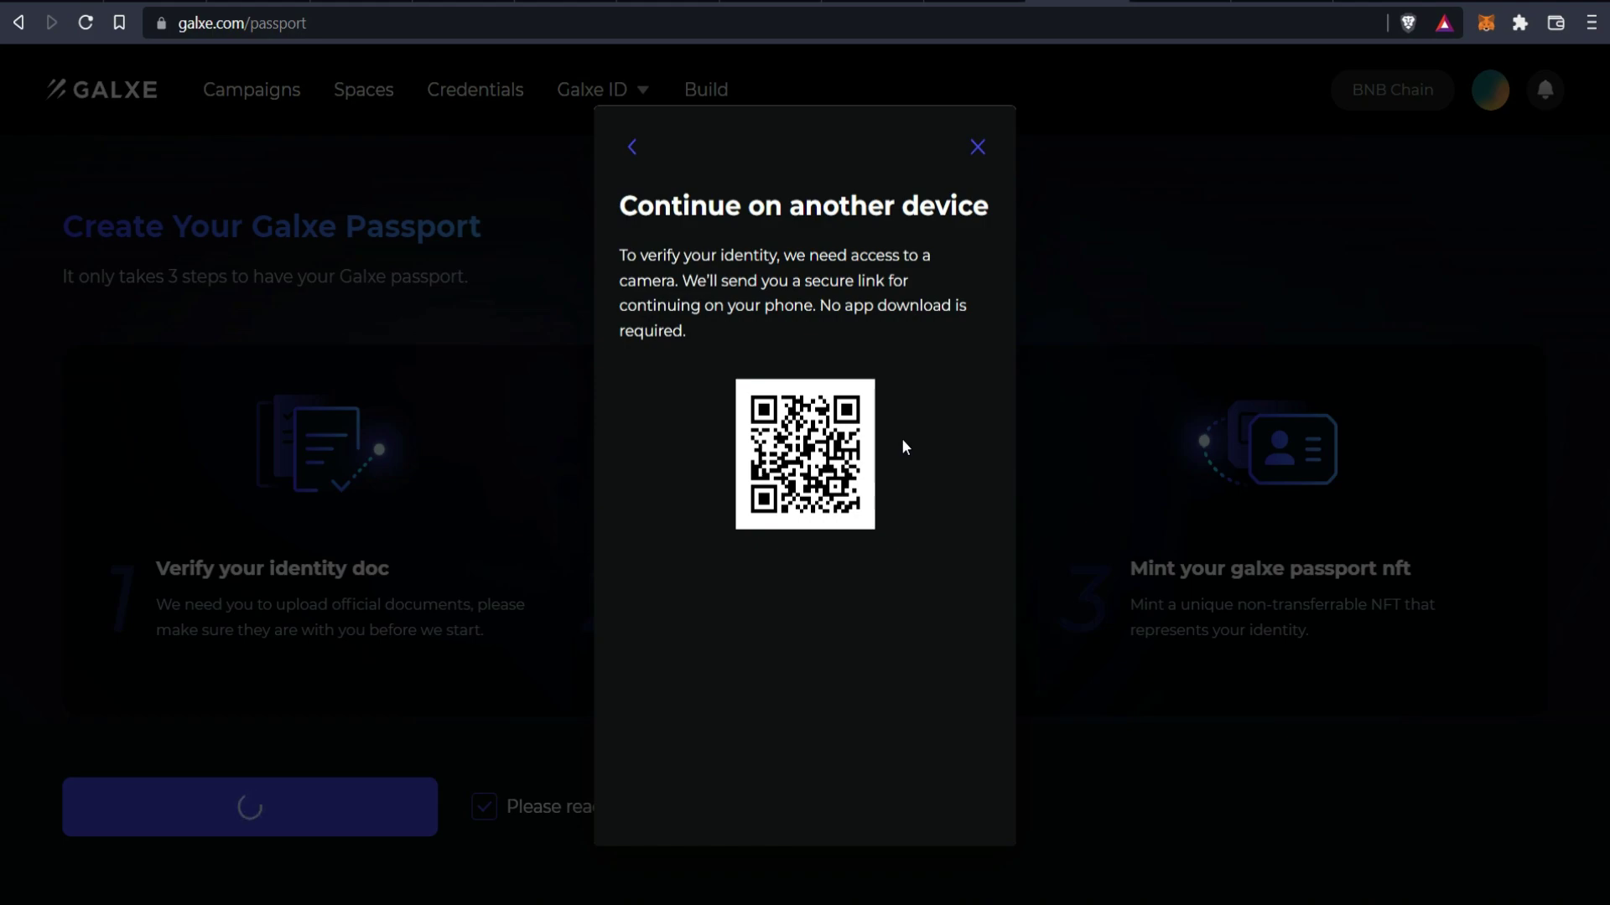
- Return to the National ID photo options and close the identity verification dialog
{"action": "left_click", "coordinate": [632, 148]}
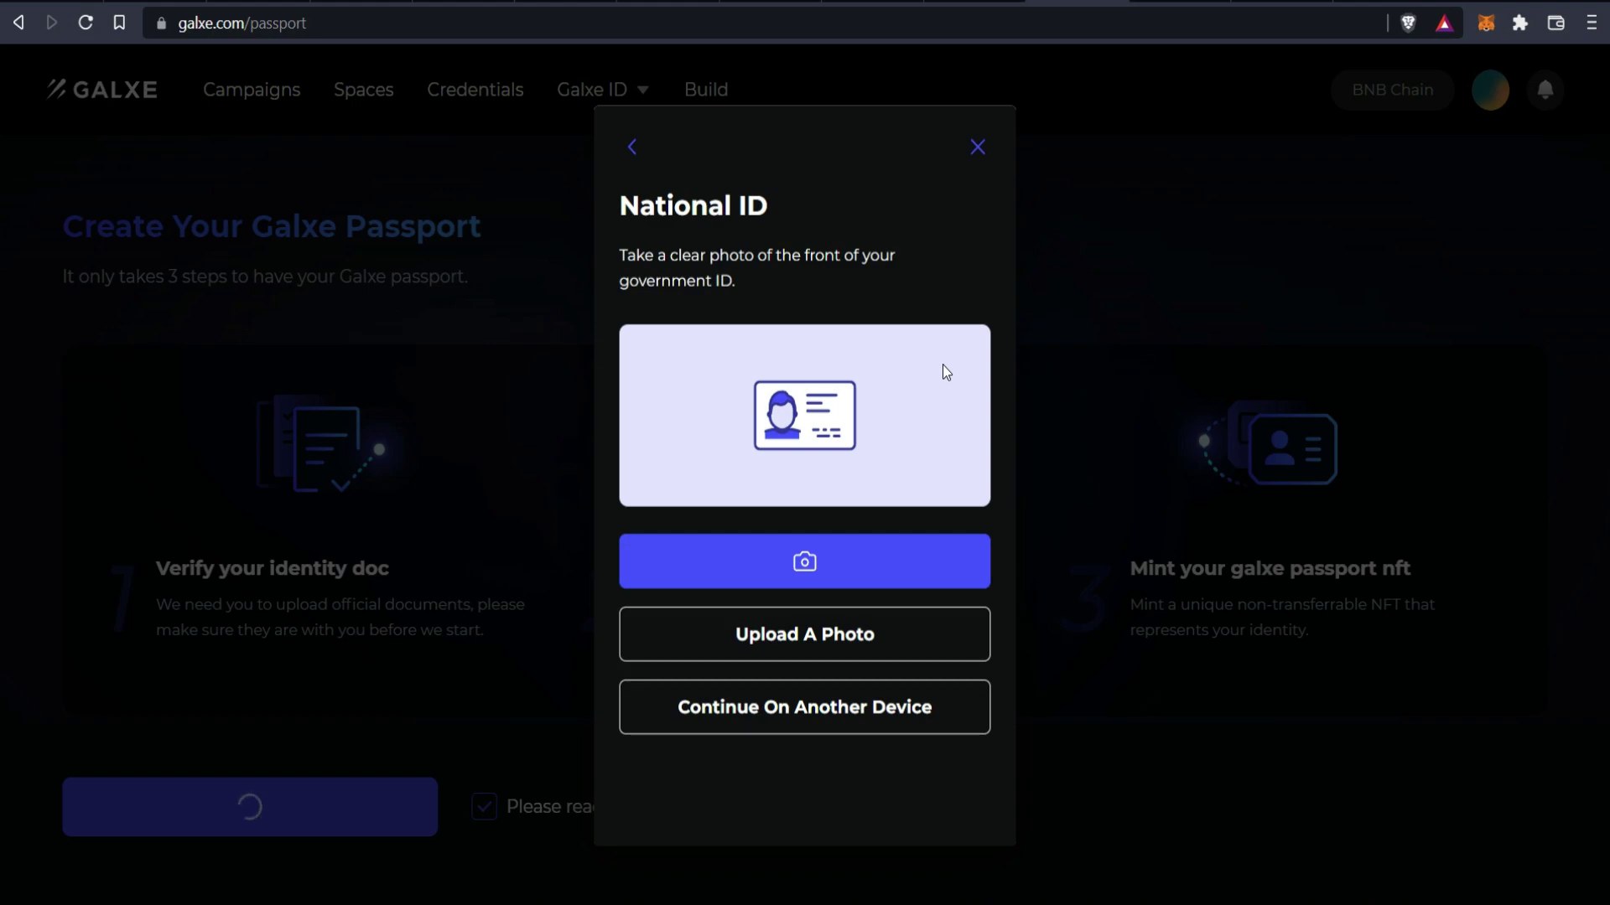
{"action": "left_click", "coordinate": [977, 148]}
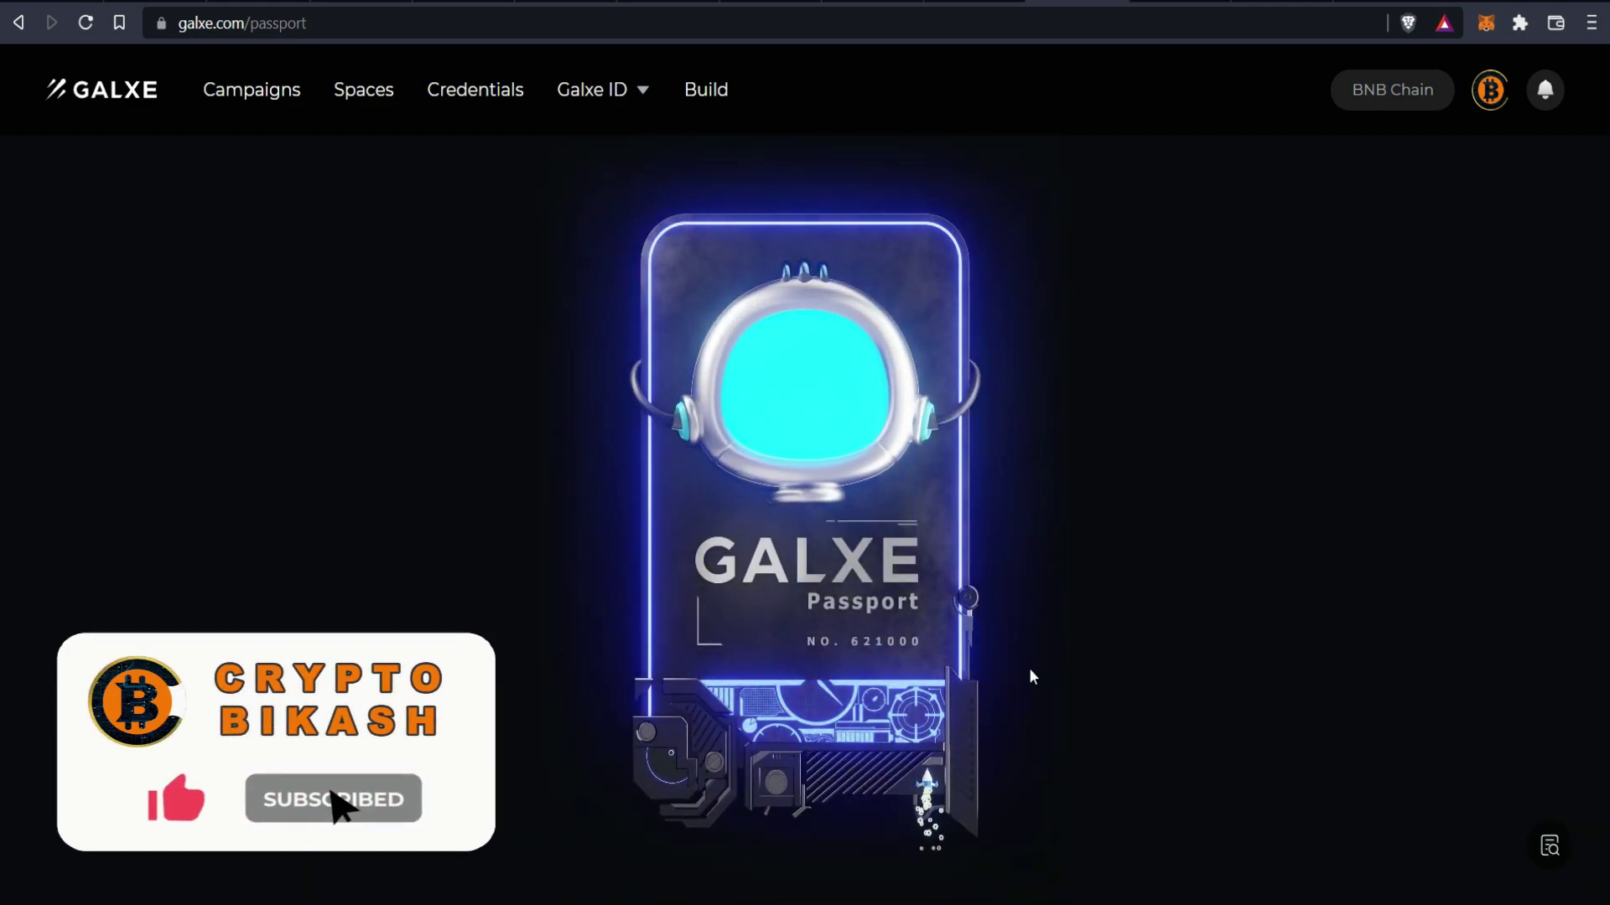
- Try to view the passport's identity data and dismiss the loading dialog
{"action": "left_click", "coordinate": [597, 88]}
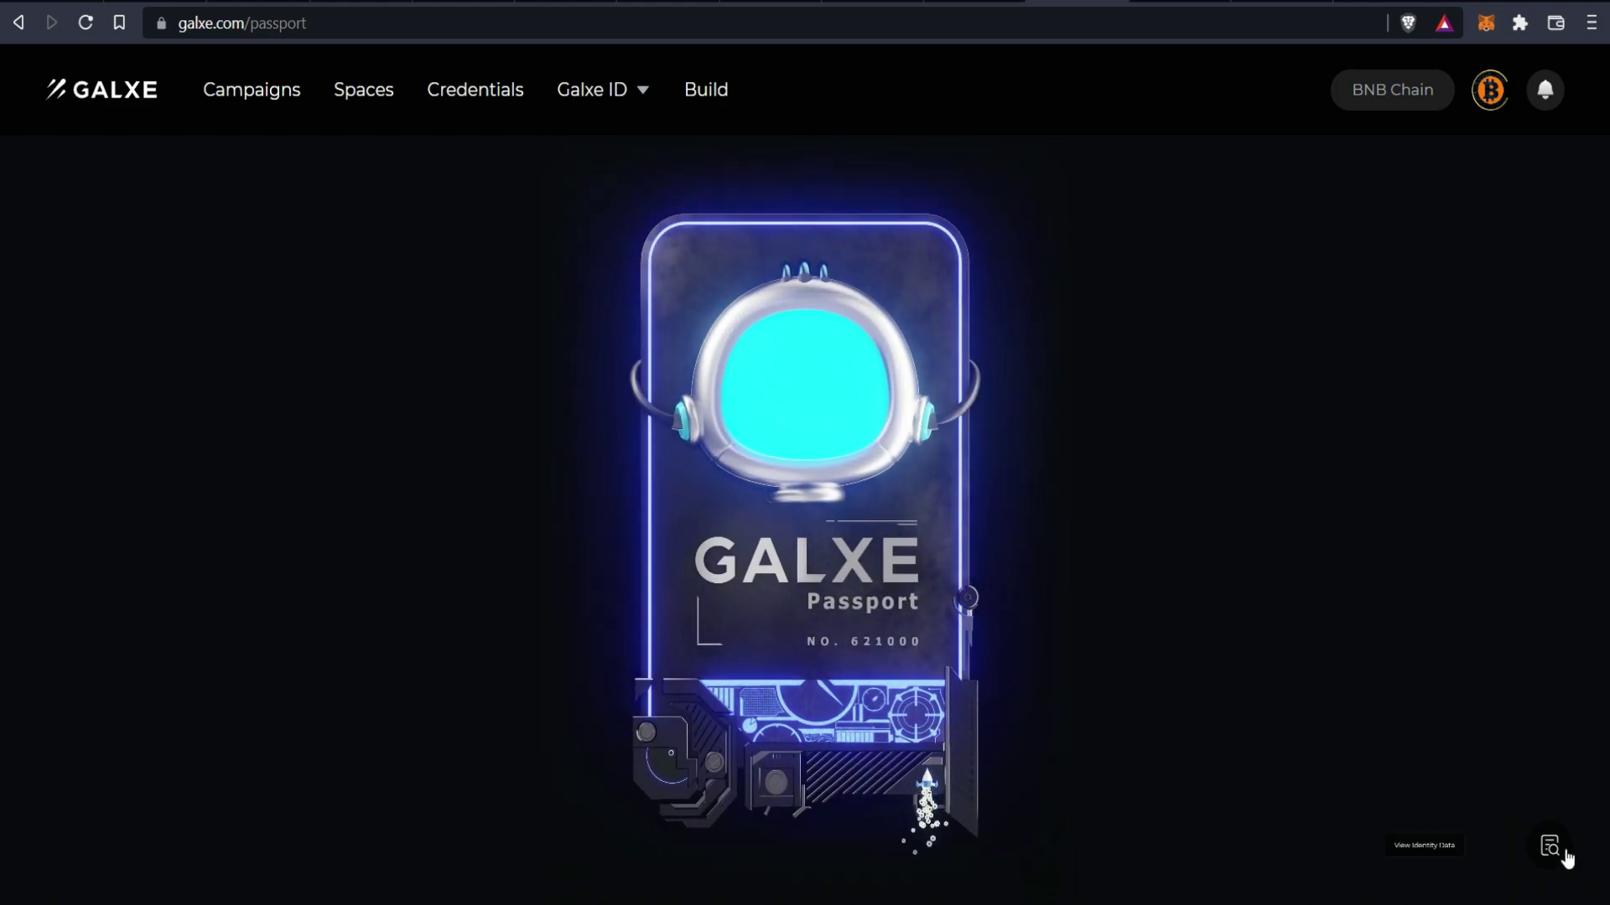
{"action": "left_click", "coordinate": [1551, 848]}
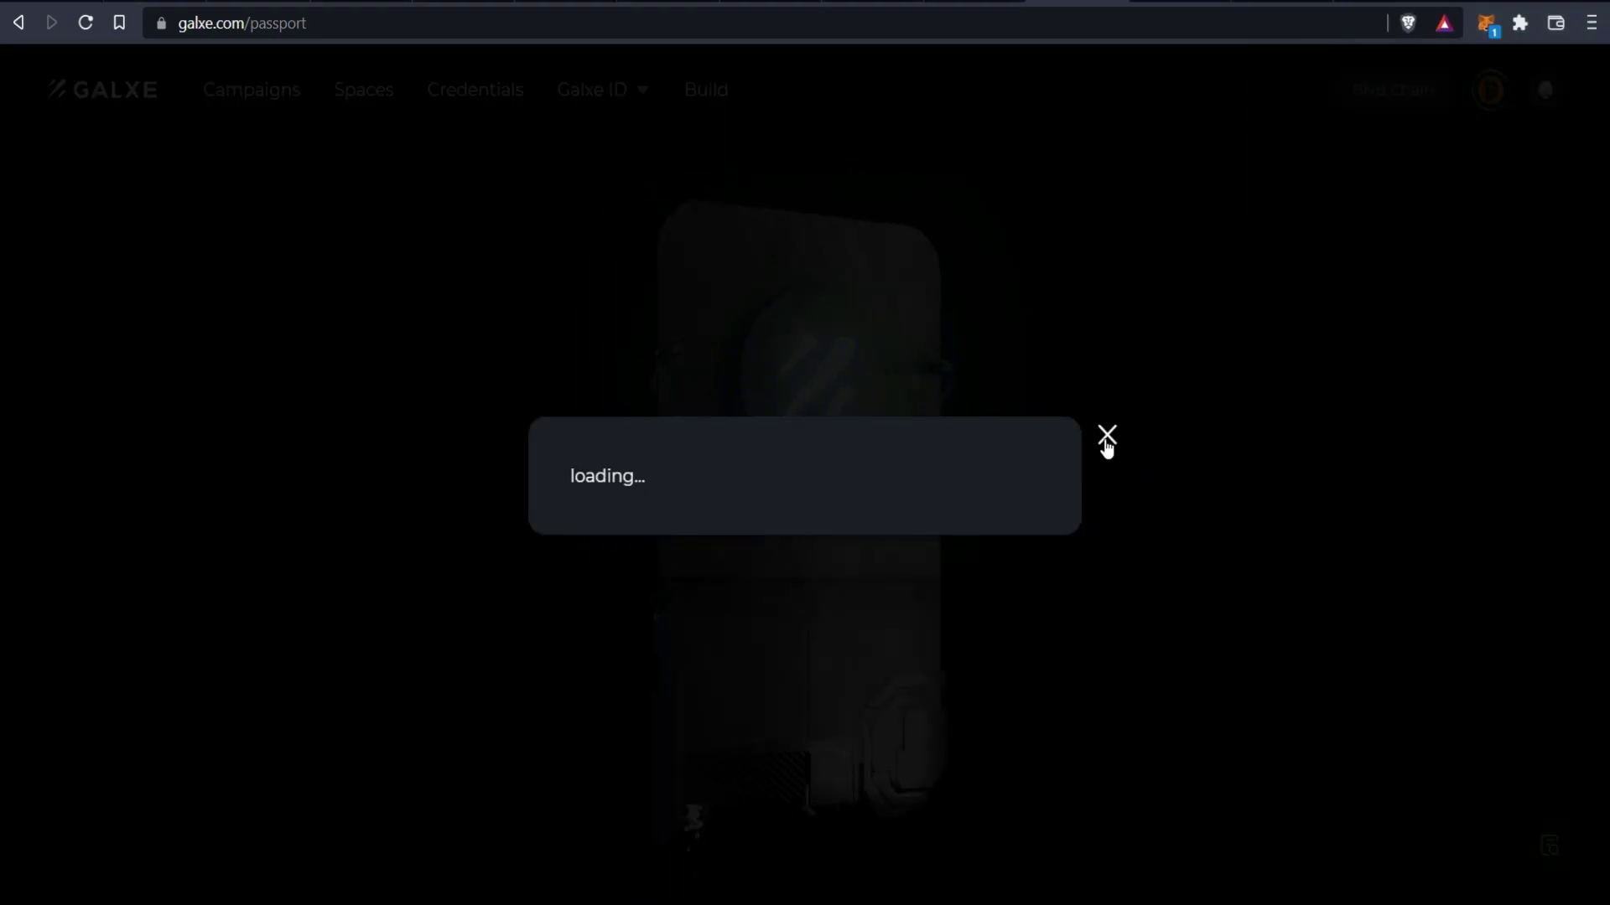
{"action": "left_click", "coordinate": [1107, 435]}
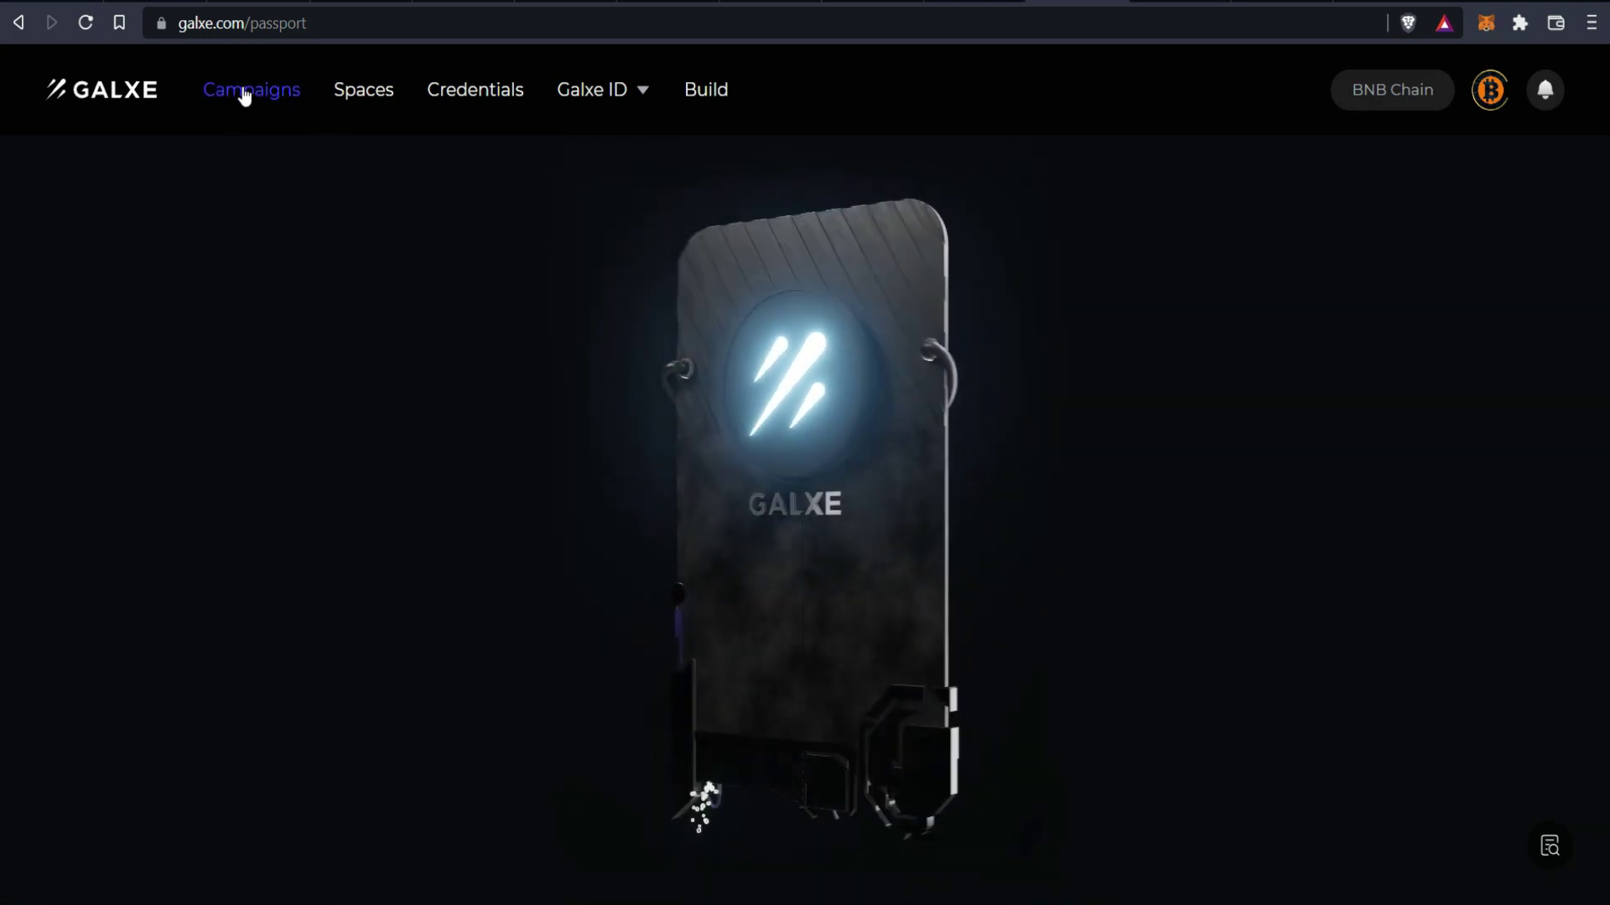
- Open the Galxe ID profile page and dismiss the MetaMask signature notification
{"action": "mouse_move", "coordinate": [625, 95]}
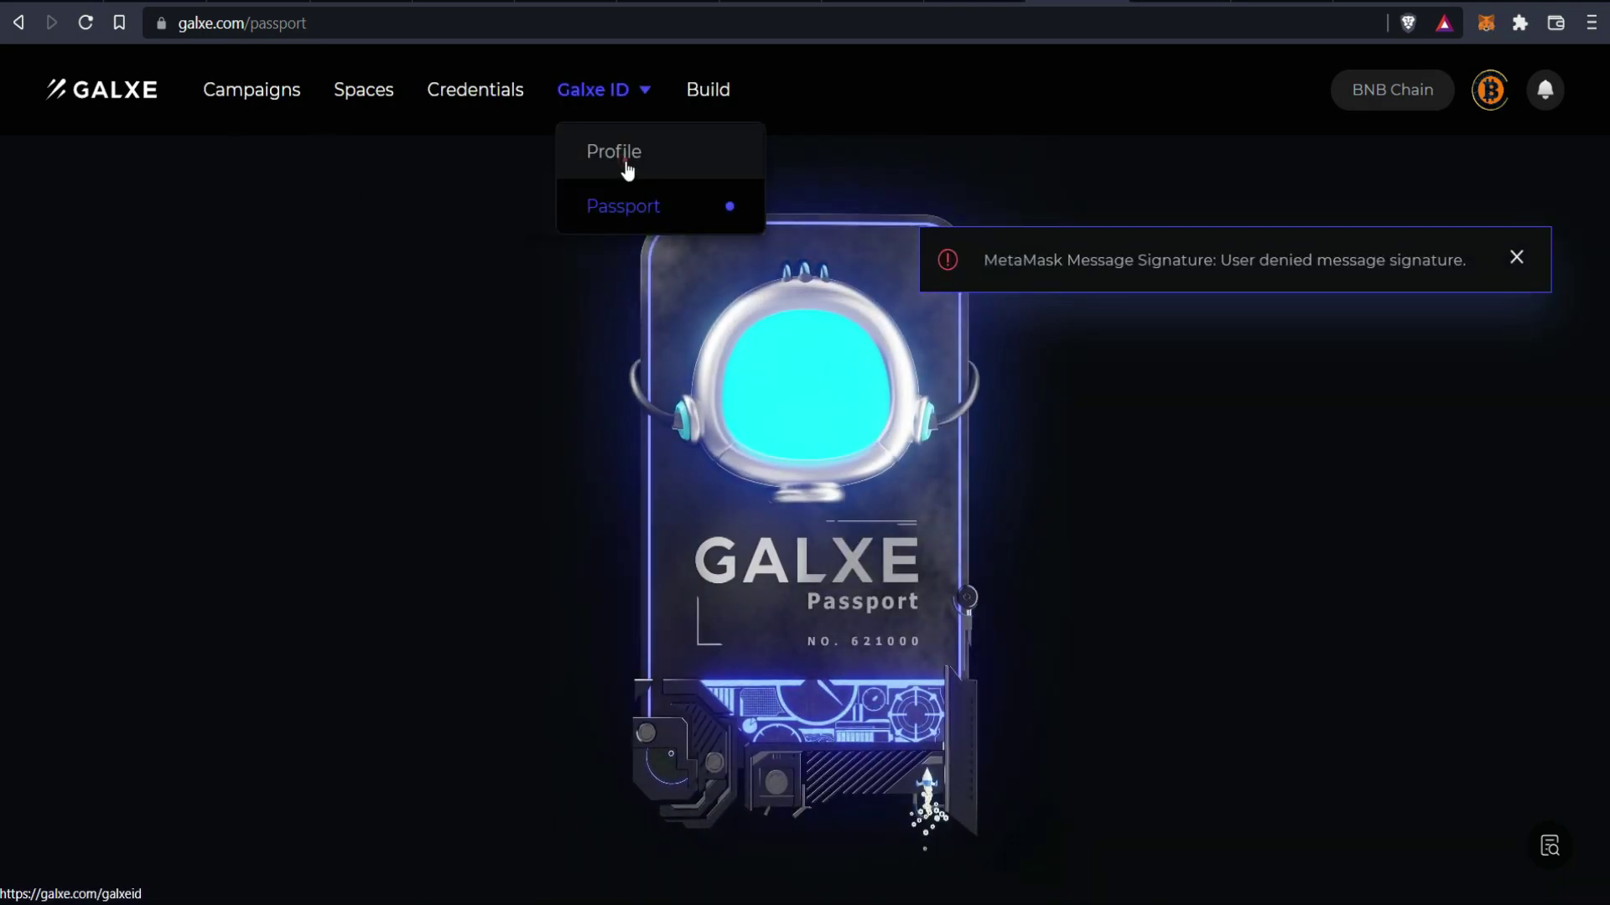
{"action": "left_click", "coordinate": [625, 158]}
{"action": "left_click", "coordinate": [1515, 260]}
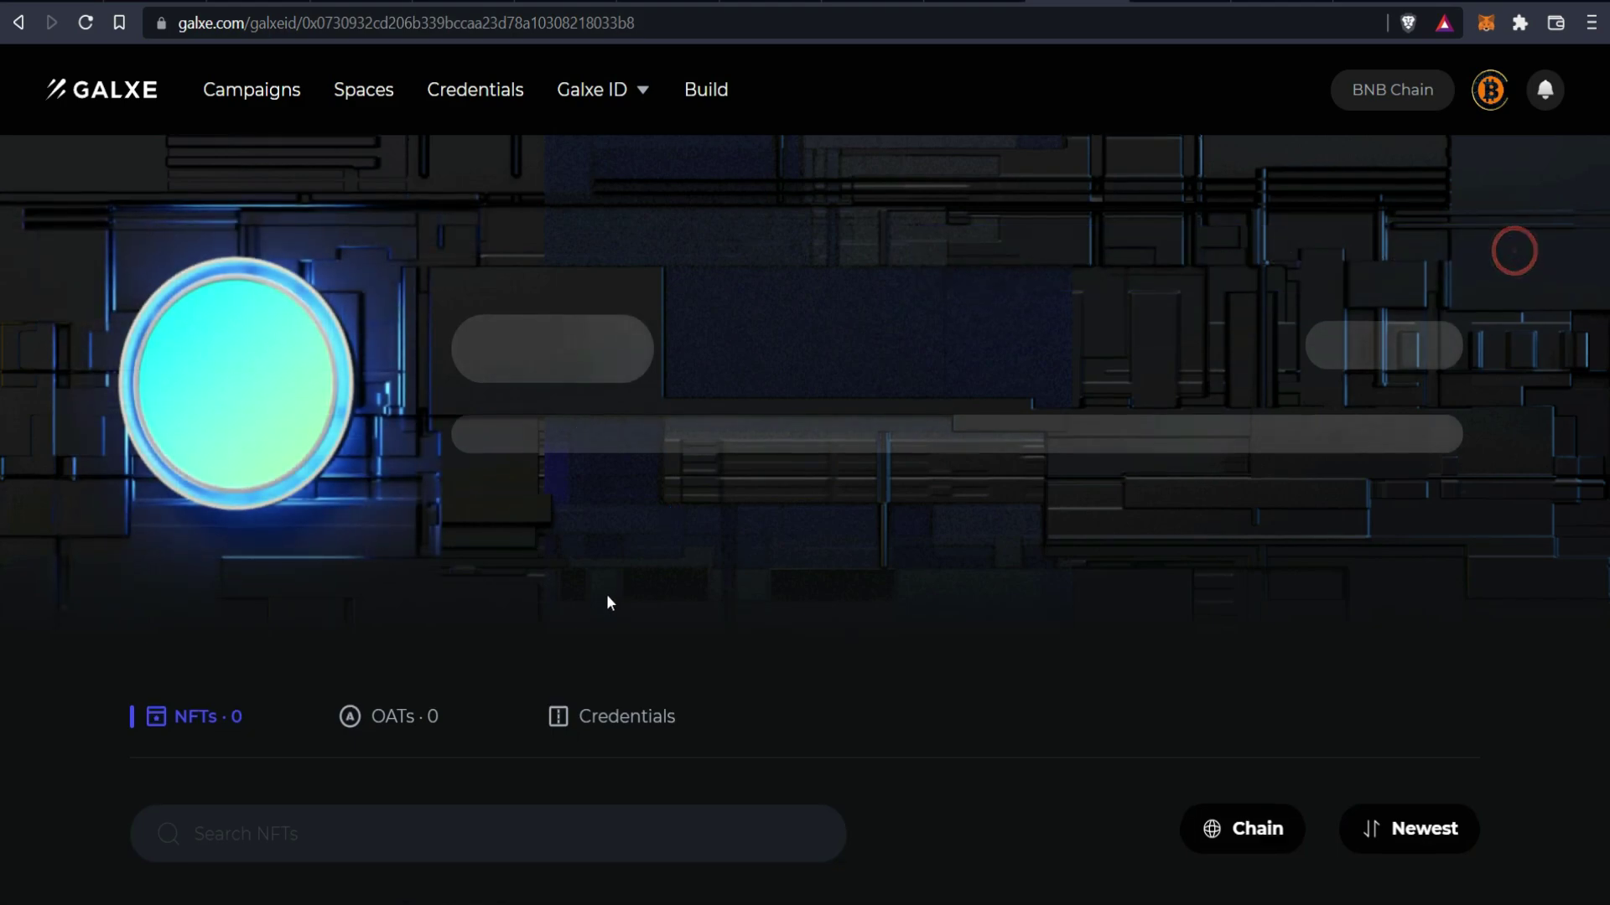
- Look through the NFTs collected in the profile, including the GALXE passport and P12 x Galxe Passport
{"action": "scroll", "coordinate": [335, 545], "scroll_direction": "down", "scroll_amount": 4}
{"action": "scroll", "coordinate": [252, 402], "scroll_direction": "down", "scroll_amount": 3}
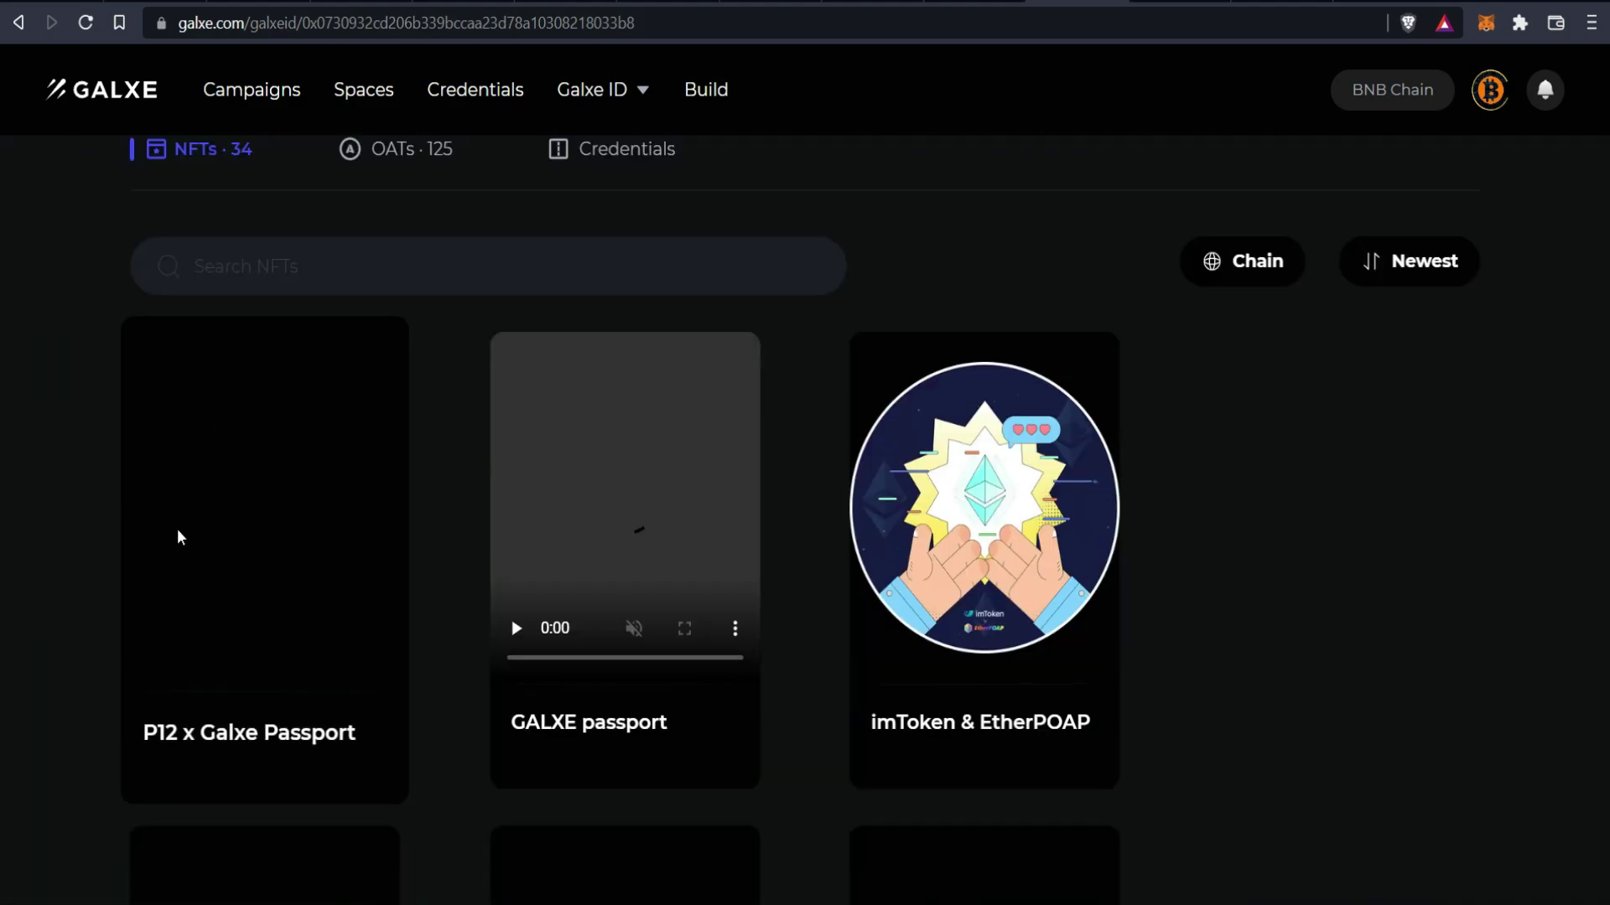
{"action": "scroll", "coordinate": [266, 471], "scroll_direction": "up", "scroll_amount": 3}
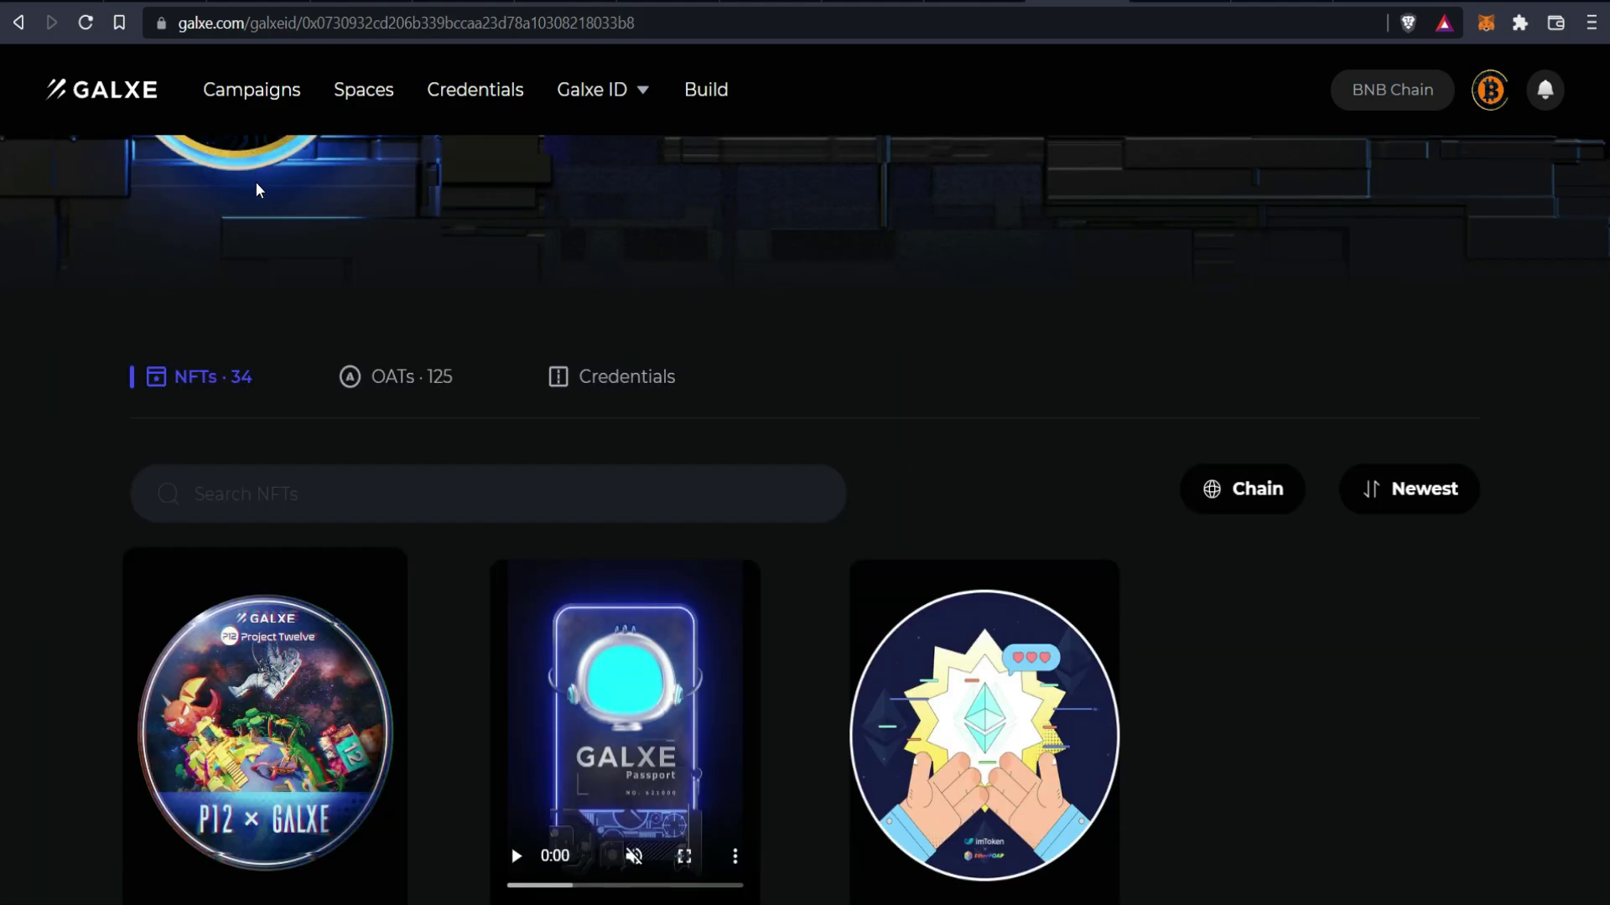
{"action": "scroll", "coordinate": [432, 717], "scroll_direction": "down", "scroll_amount": 1}
{"action": "scroll", "coordinate": [431, 717], "scroll_direction": "down", "scroll_amount": 4}
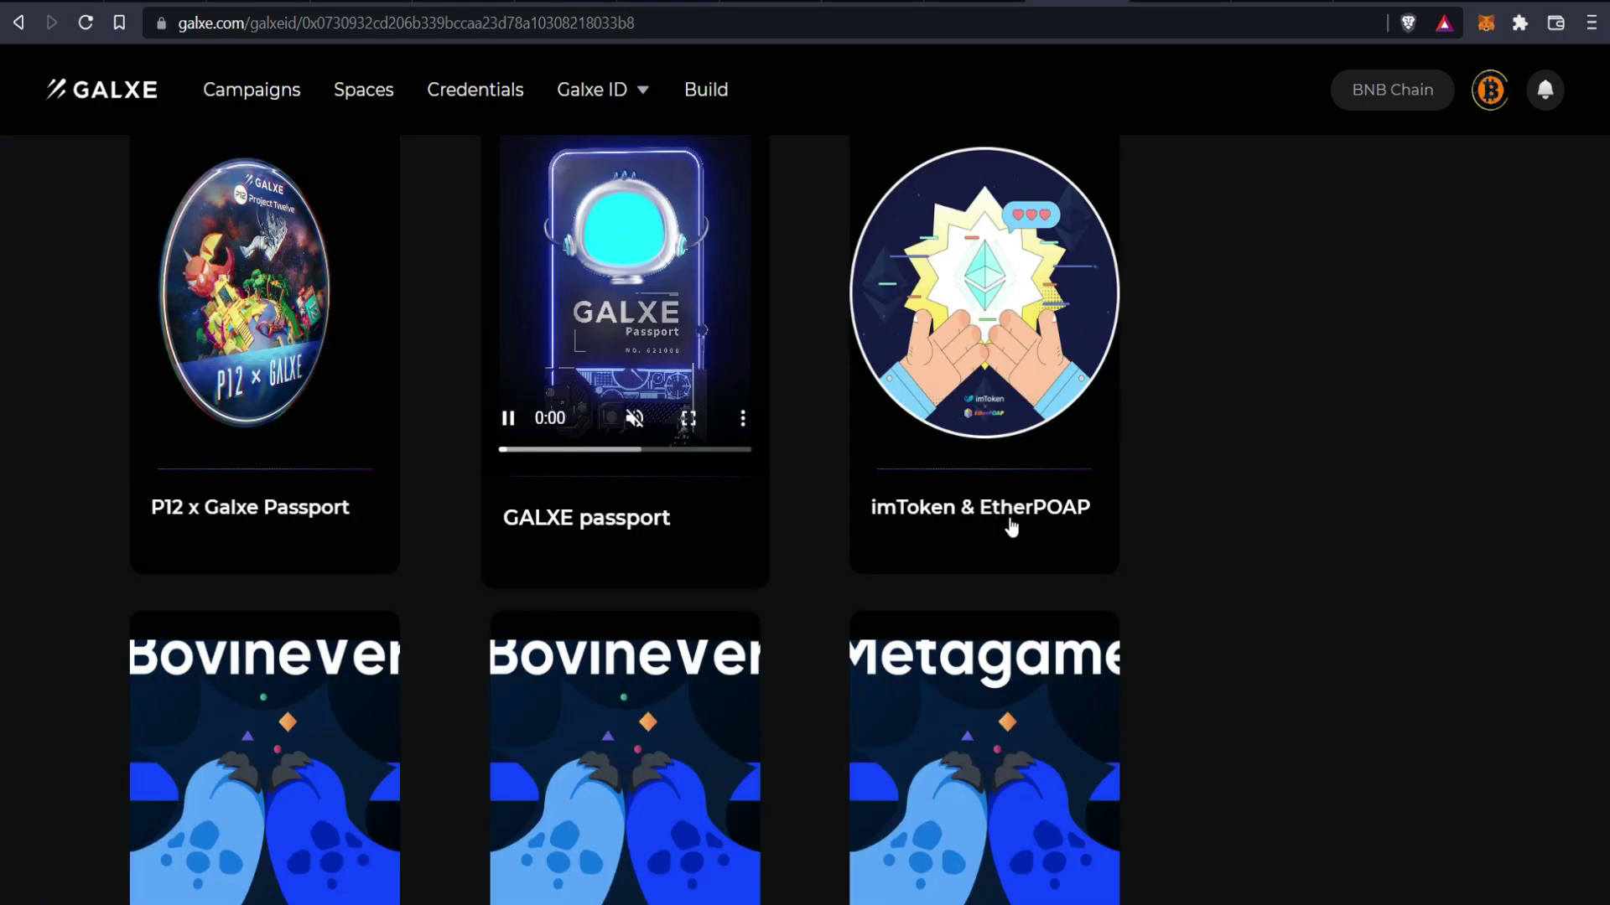
{"action": "scroll", "coordinate": [285, 360], "scroll_direction": "up", "scroll_amount": 5}
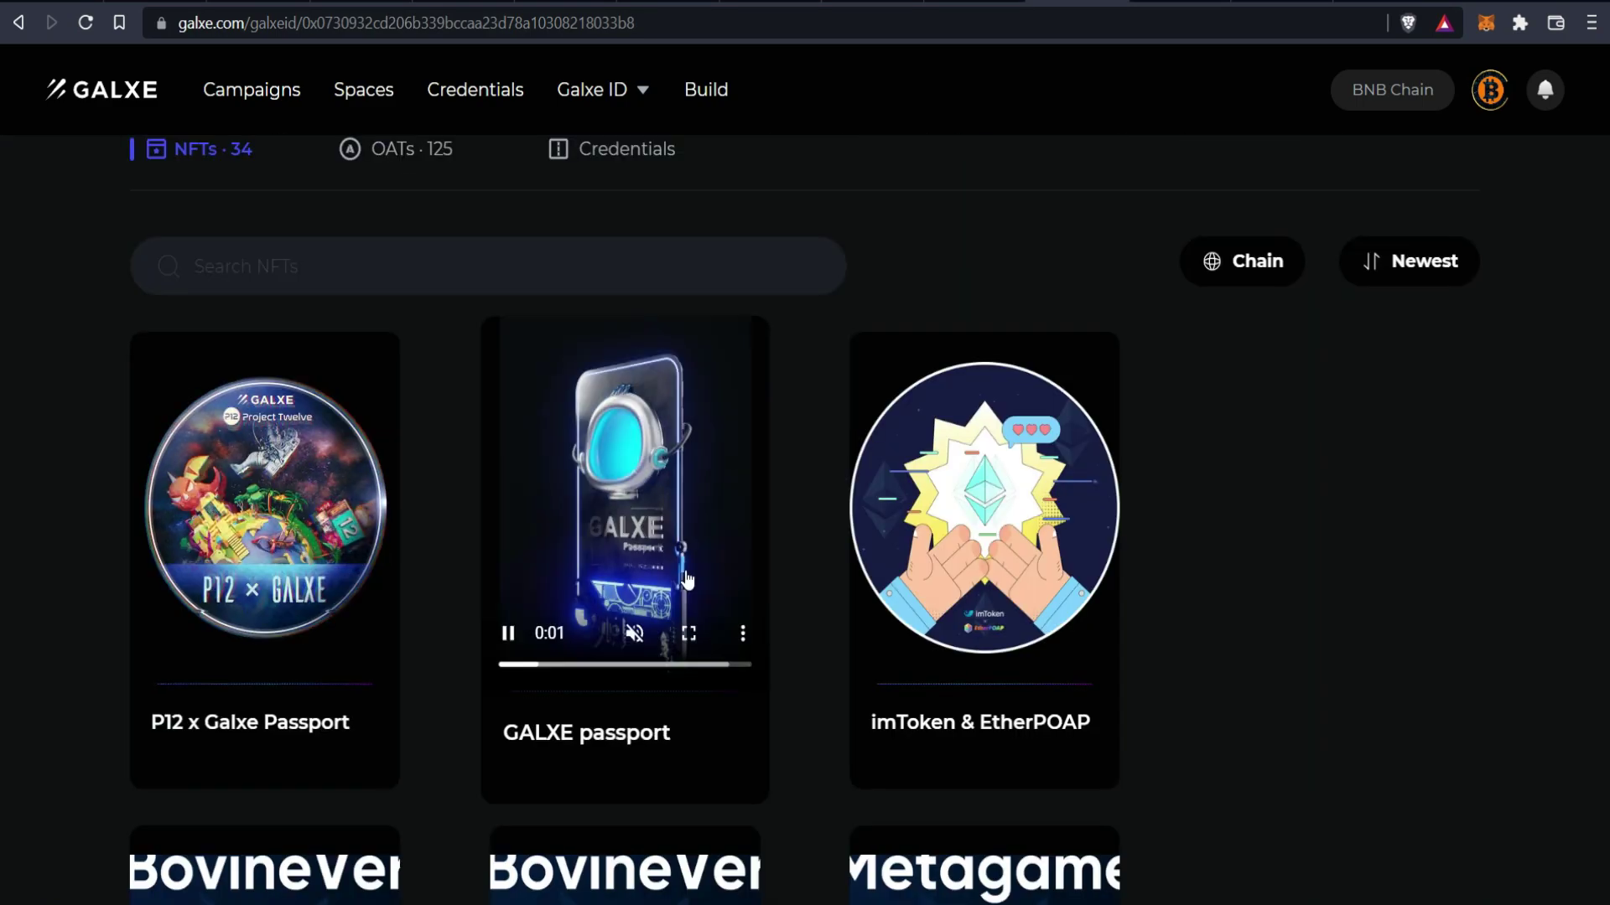
- Examine the profile's OATs collection, including the Galxe Passport campaign OATs, and return to the top of the profile
{"action": "scroll", "coordinate": [475, 444], "scroll_direction": "up", "scroll_amount": 1}
{"action": "left_click", "coordinate": [409, 374]}
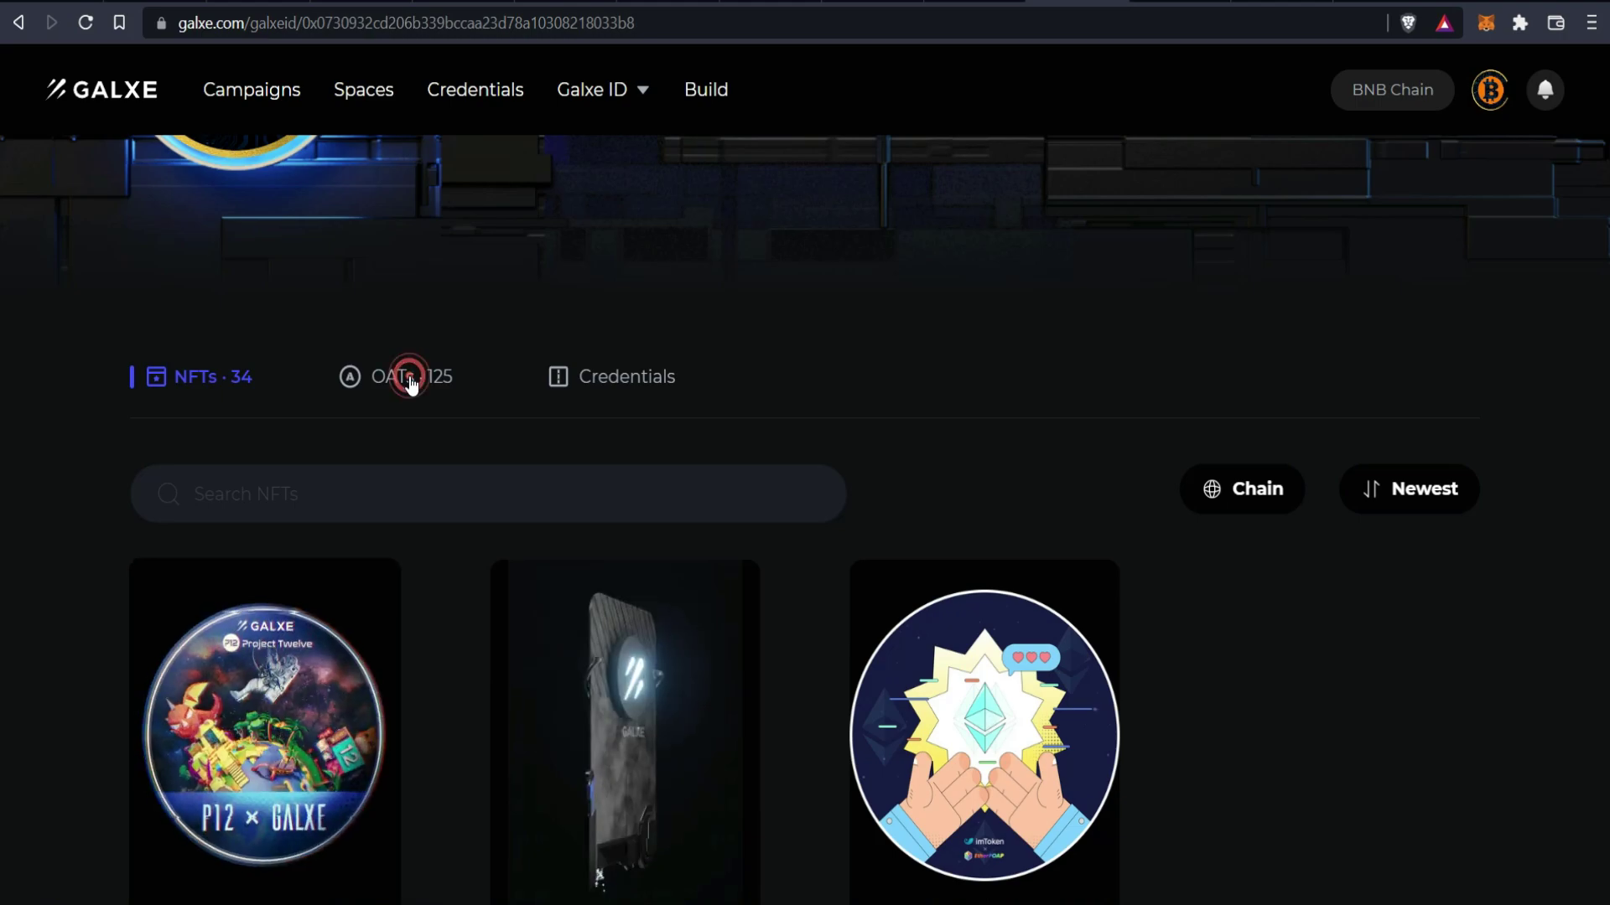
{"action": "scroll", "coordinate": [408, 443], "scroll_direction": "down", "scroll_amount": 9}
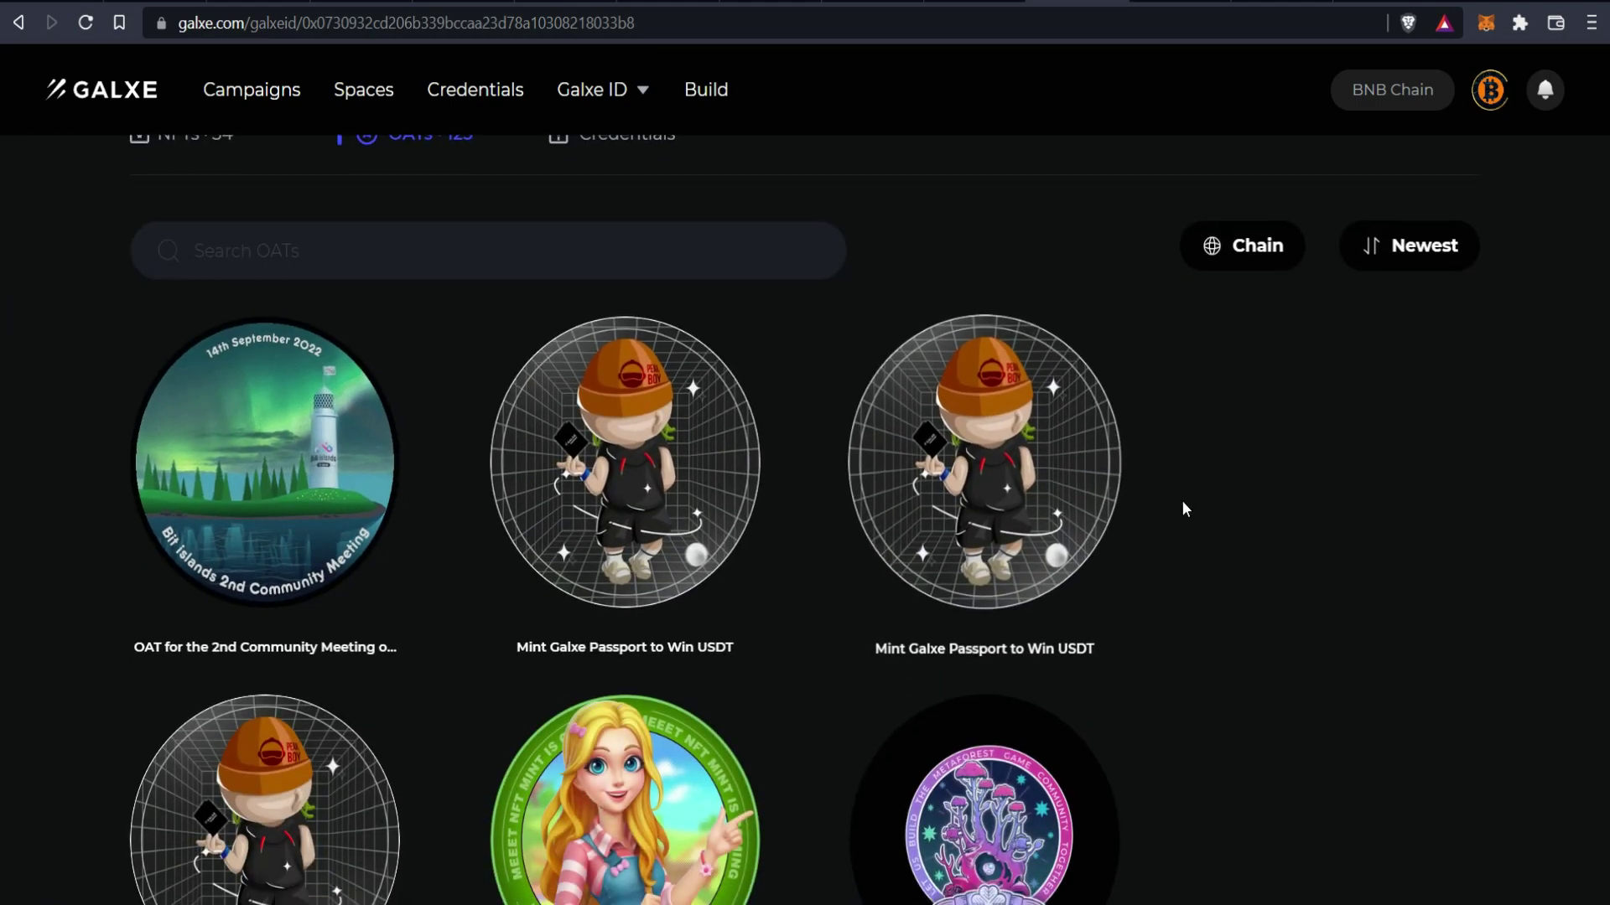
{"action": "scroll", "coordinate": [550, 680], "scroll_direction": "down", "scroll_amount": 7}
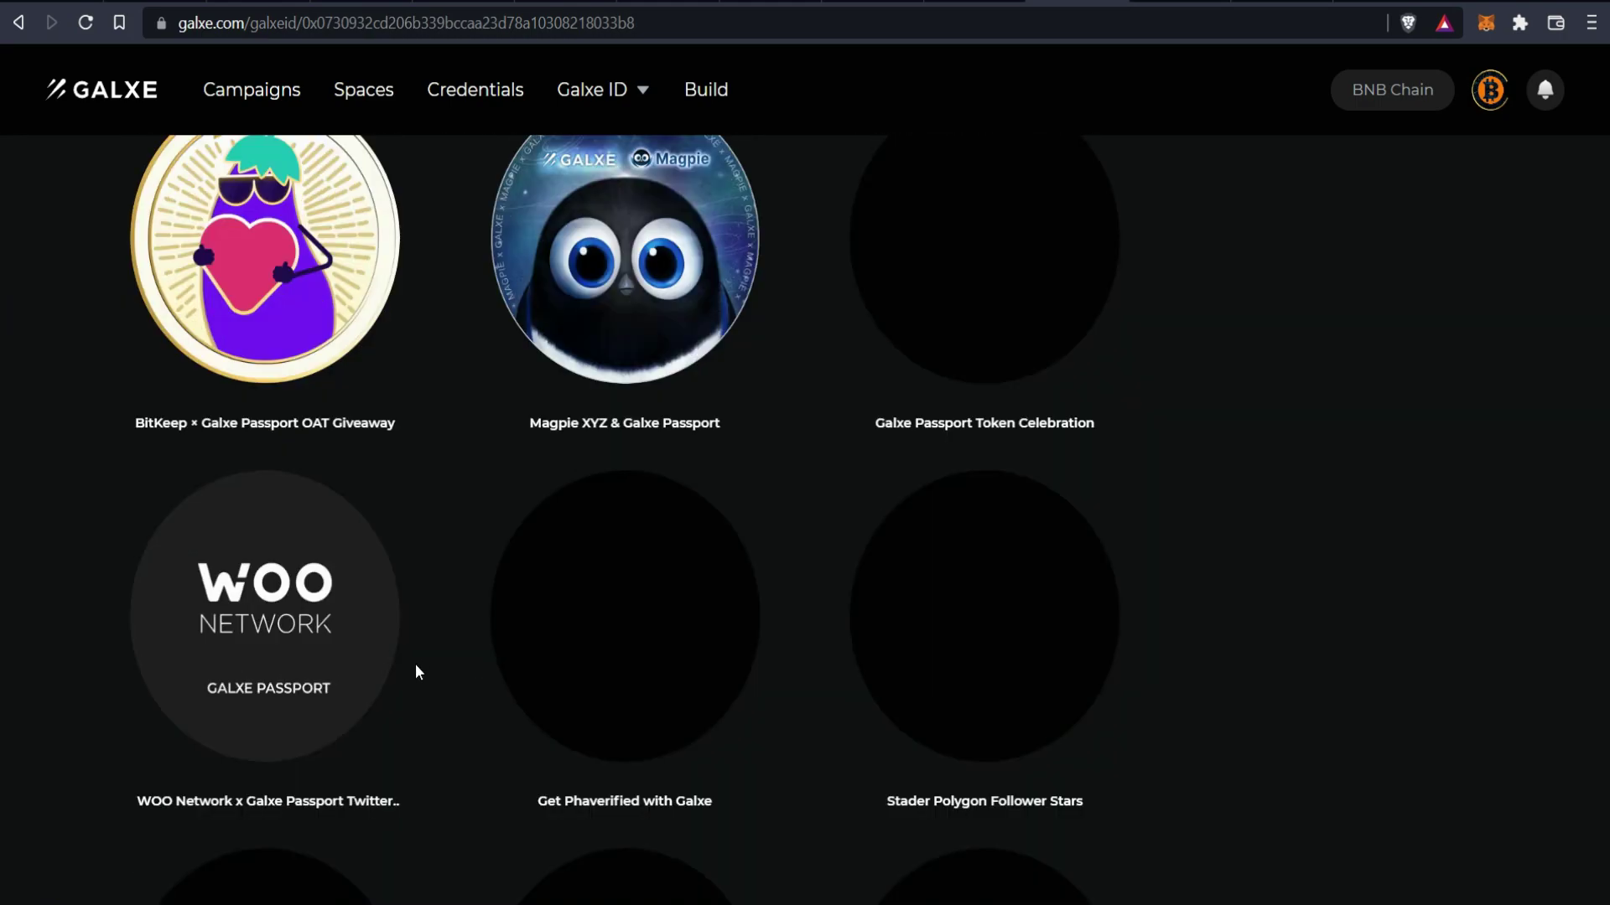
{"action": "scroll", "coordinate": [416, 672], "scroll_direction": "up", "scroll_amount": 2}
{"action": "scroll", "coordinate": [417, 671], "scroll_direction": "up", "scroll_amount": 5}
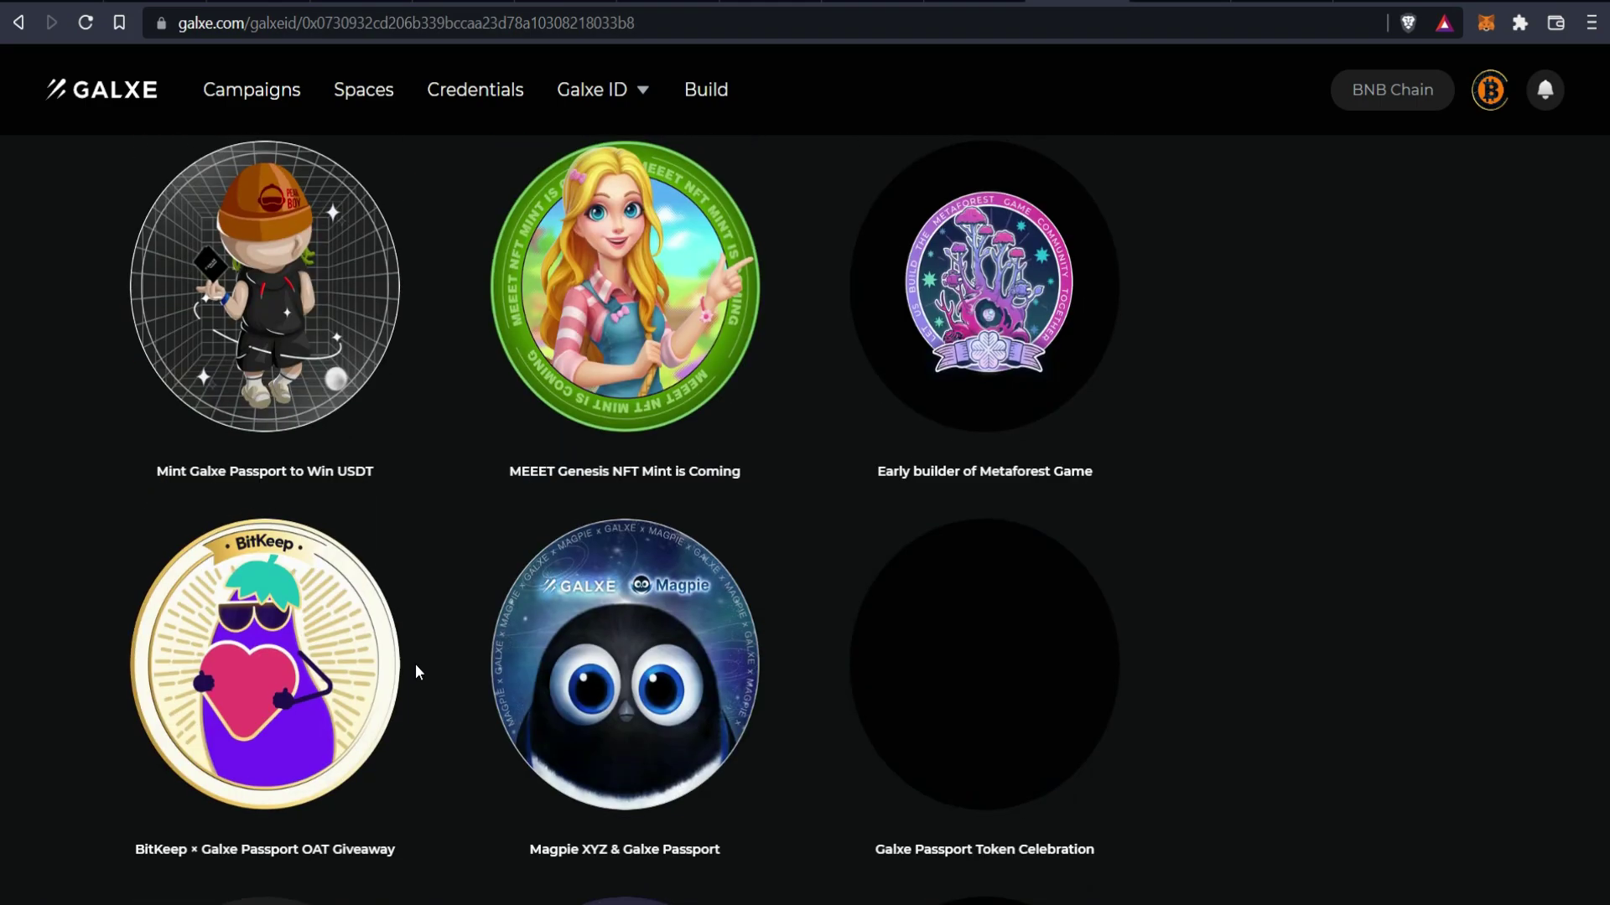
{"action": "scroll", "coordinate": [680, 702], "scroll_direction": "down", "scroll_amount": 3}
{"action": "scroll", "coordinate": [787, 668], "scroll_direction": "down", "scroll_amount": 6}
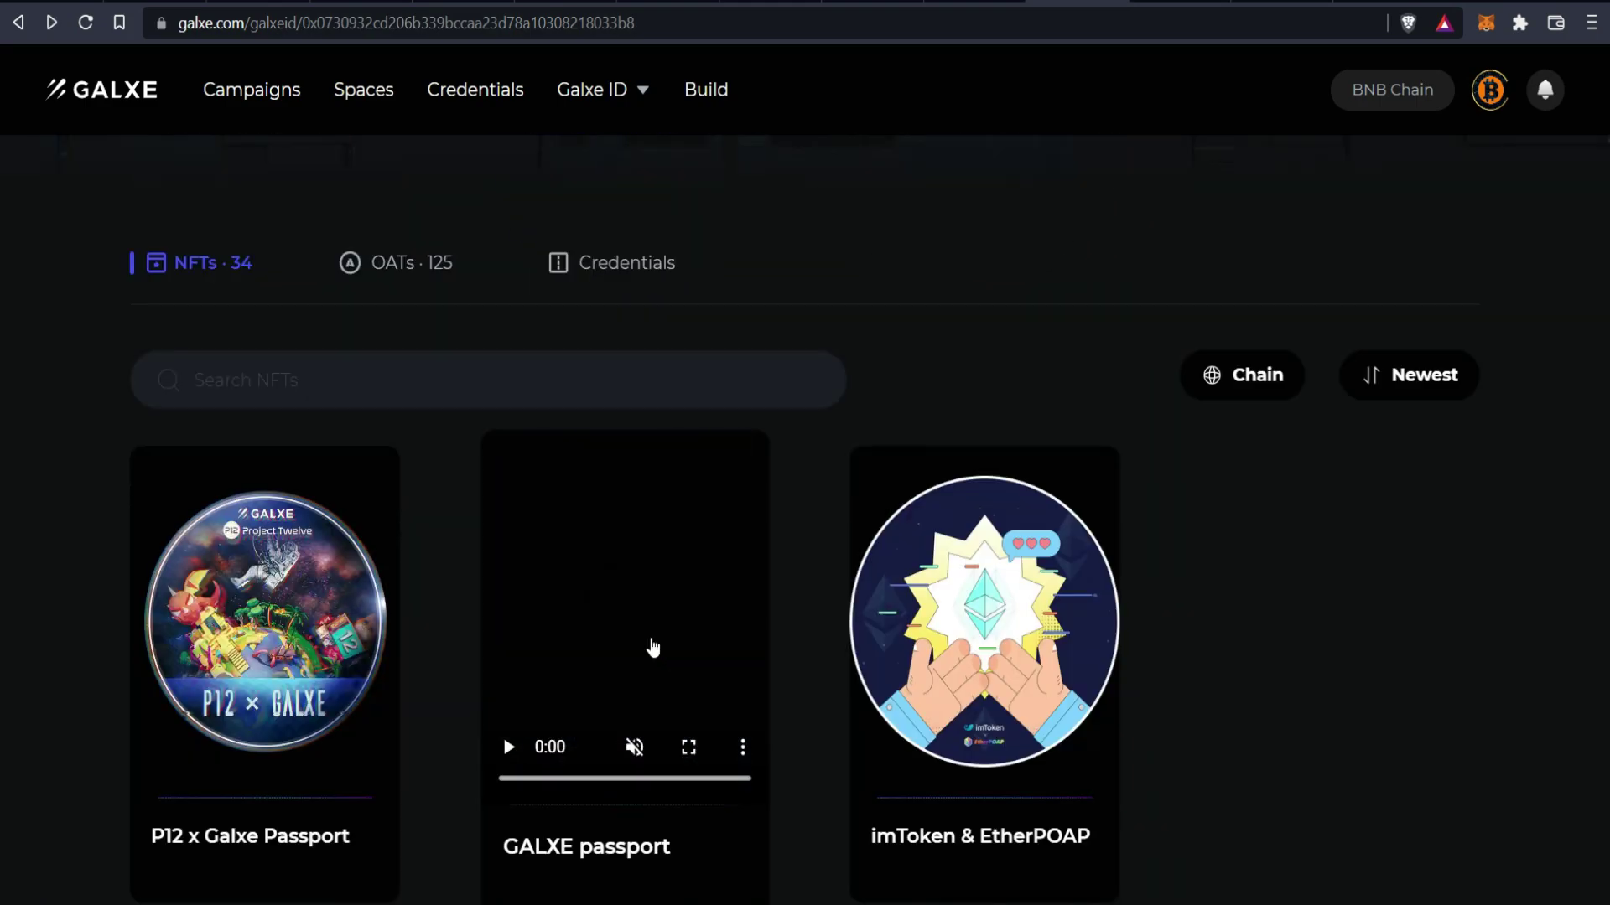
{"action": "scroll", "coordinate": [653, 647], "scroll_direction": "up", "scroll_amount": 5}
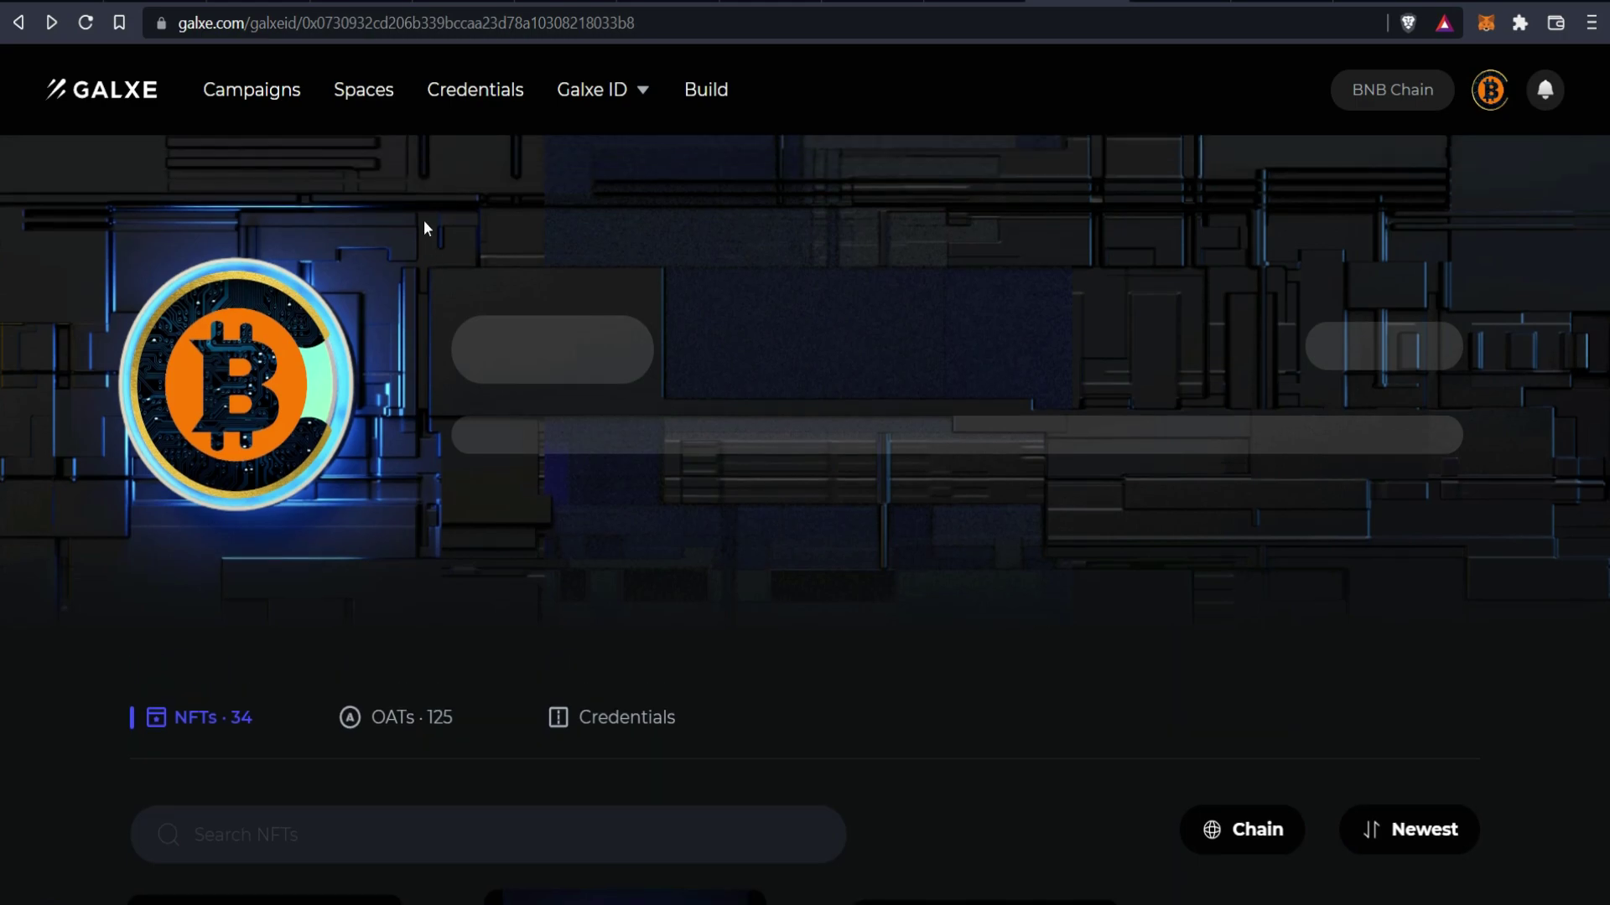
- Open the campaigns page and filter the list to campaigns that are Available to Claim
{"action": "left_click", "coordinate": [247, 92]}
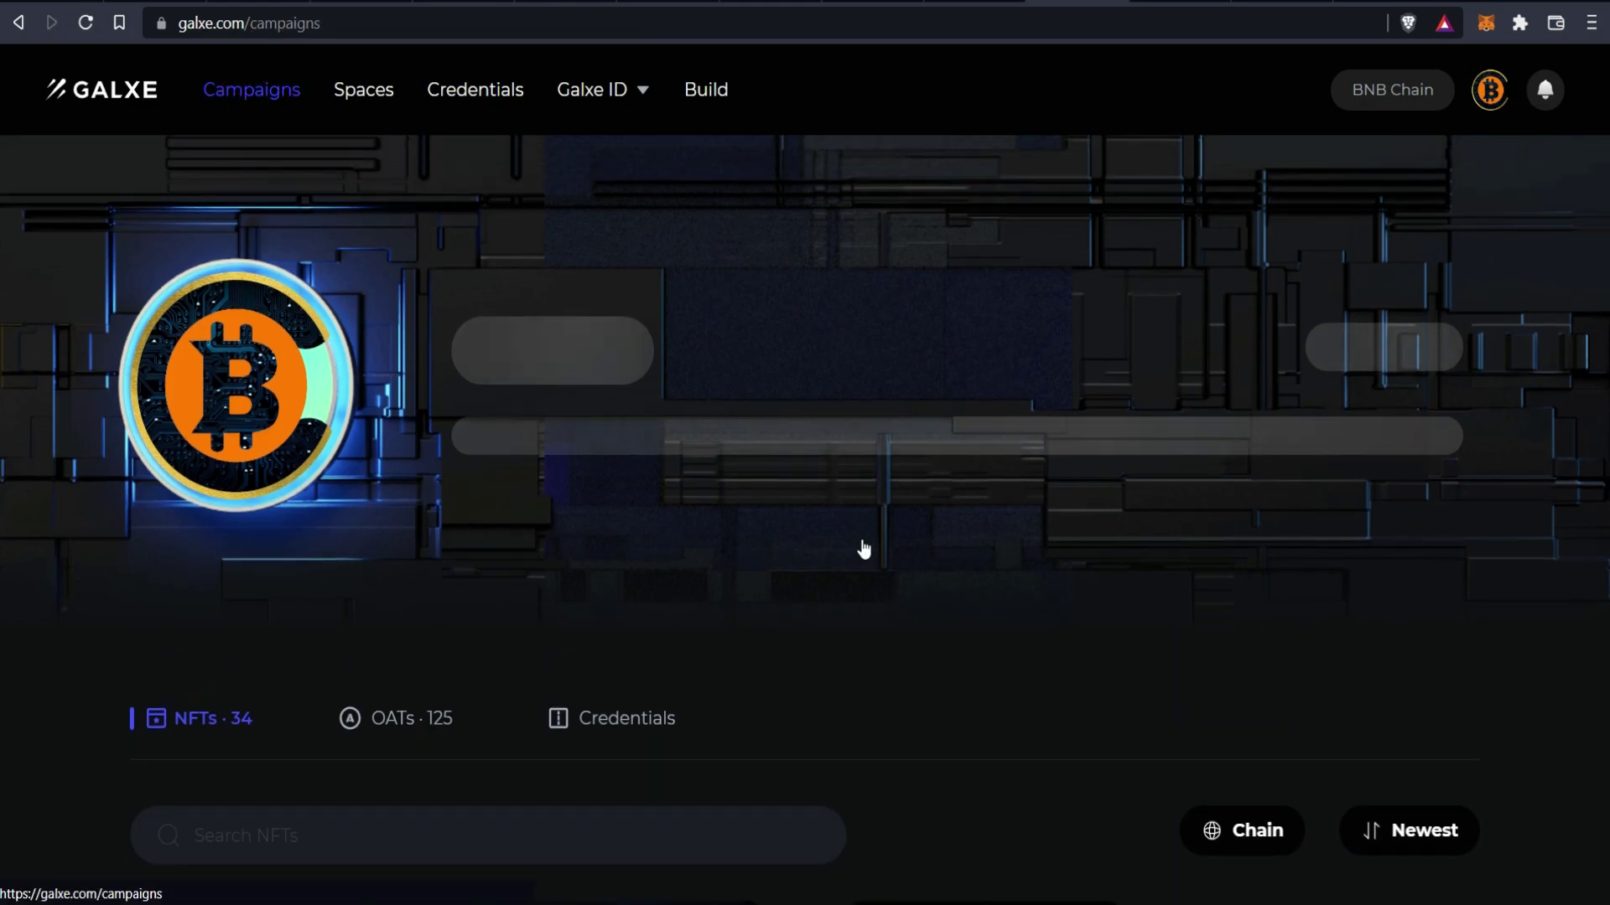
{"action": "scroll", "coordinate": [843, 580], "scroll_direction": "down", "scroll_amount": 8}
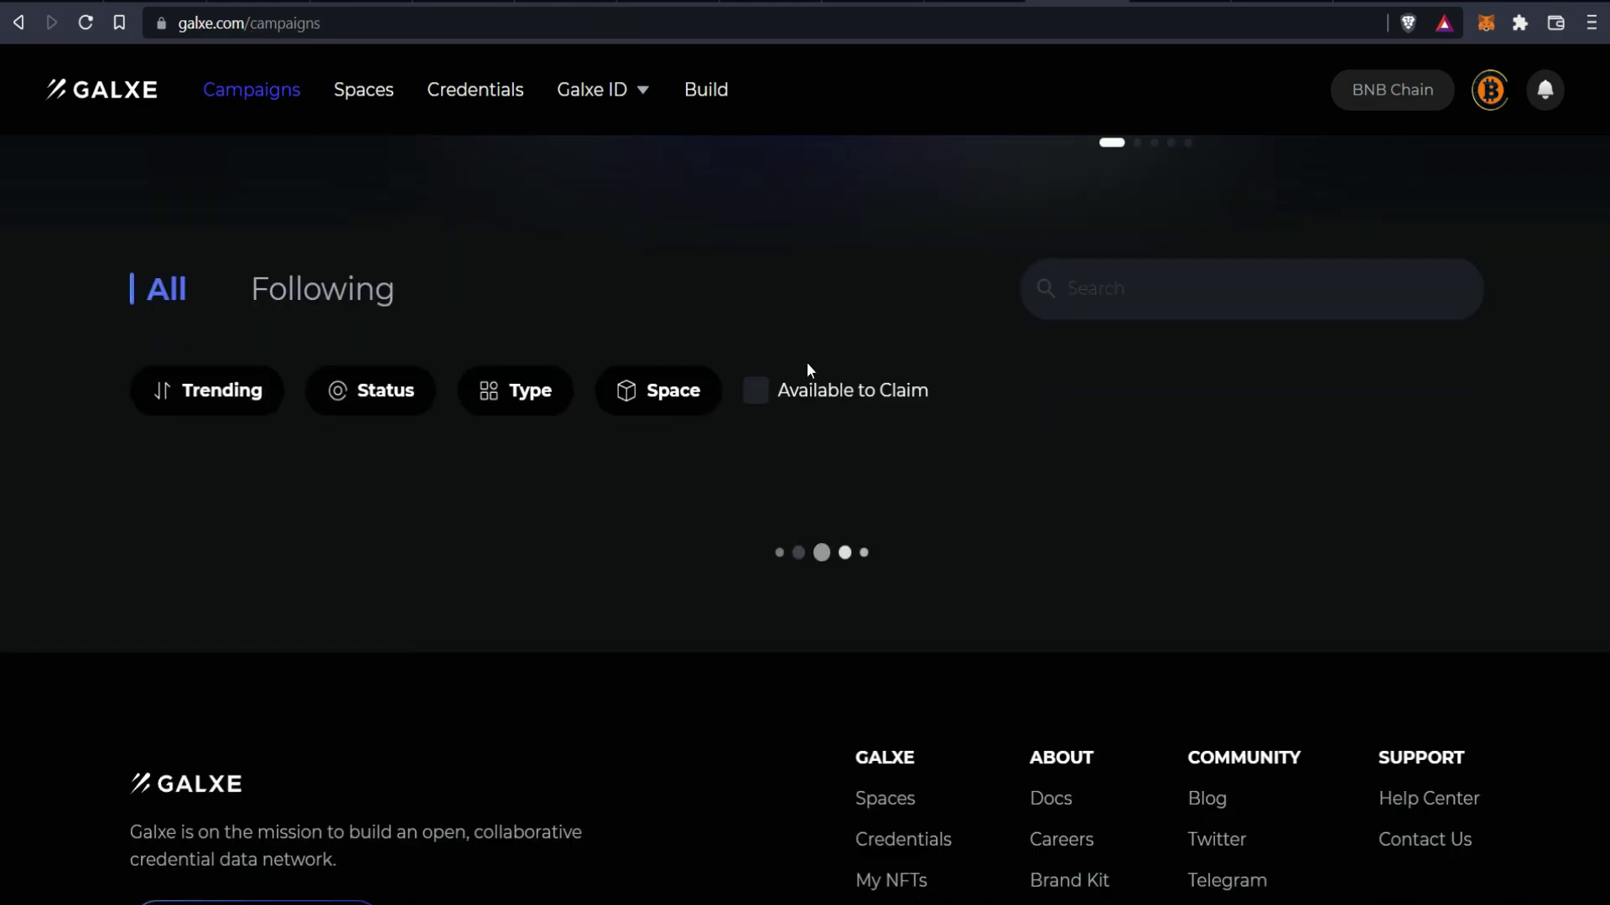
{"action": "left_click", "coordinate": [862, 402]}
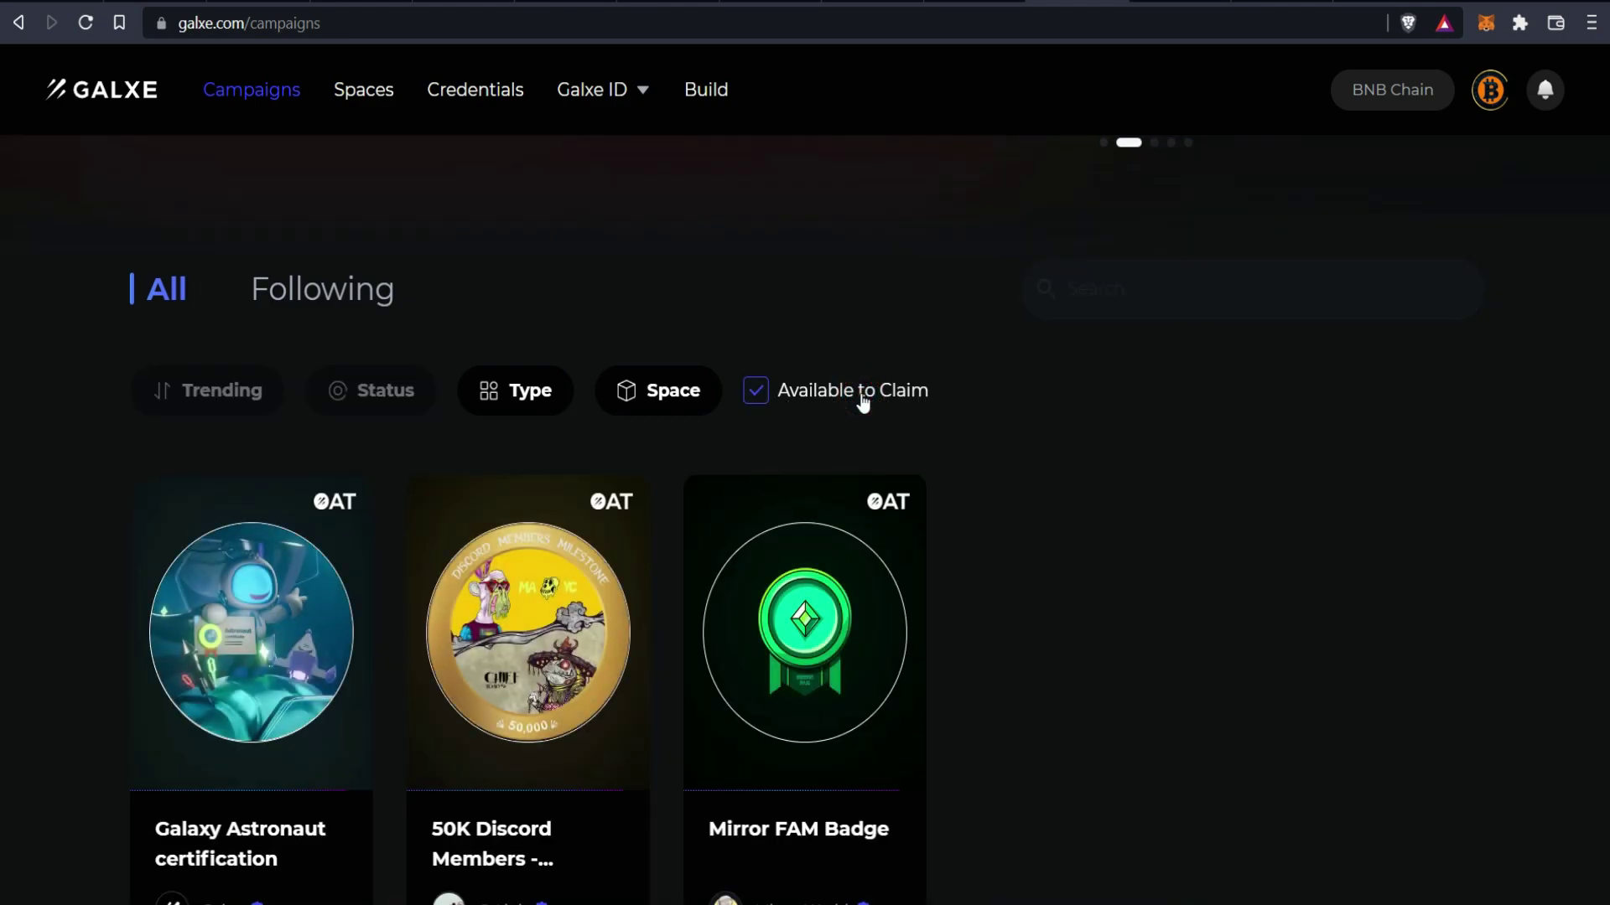
{"action": "scroll", "coordinate": [998, 645], "scroll_direction": "down", "scroll_amount": 4}
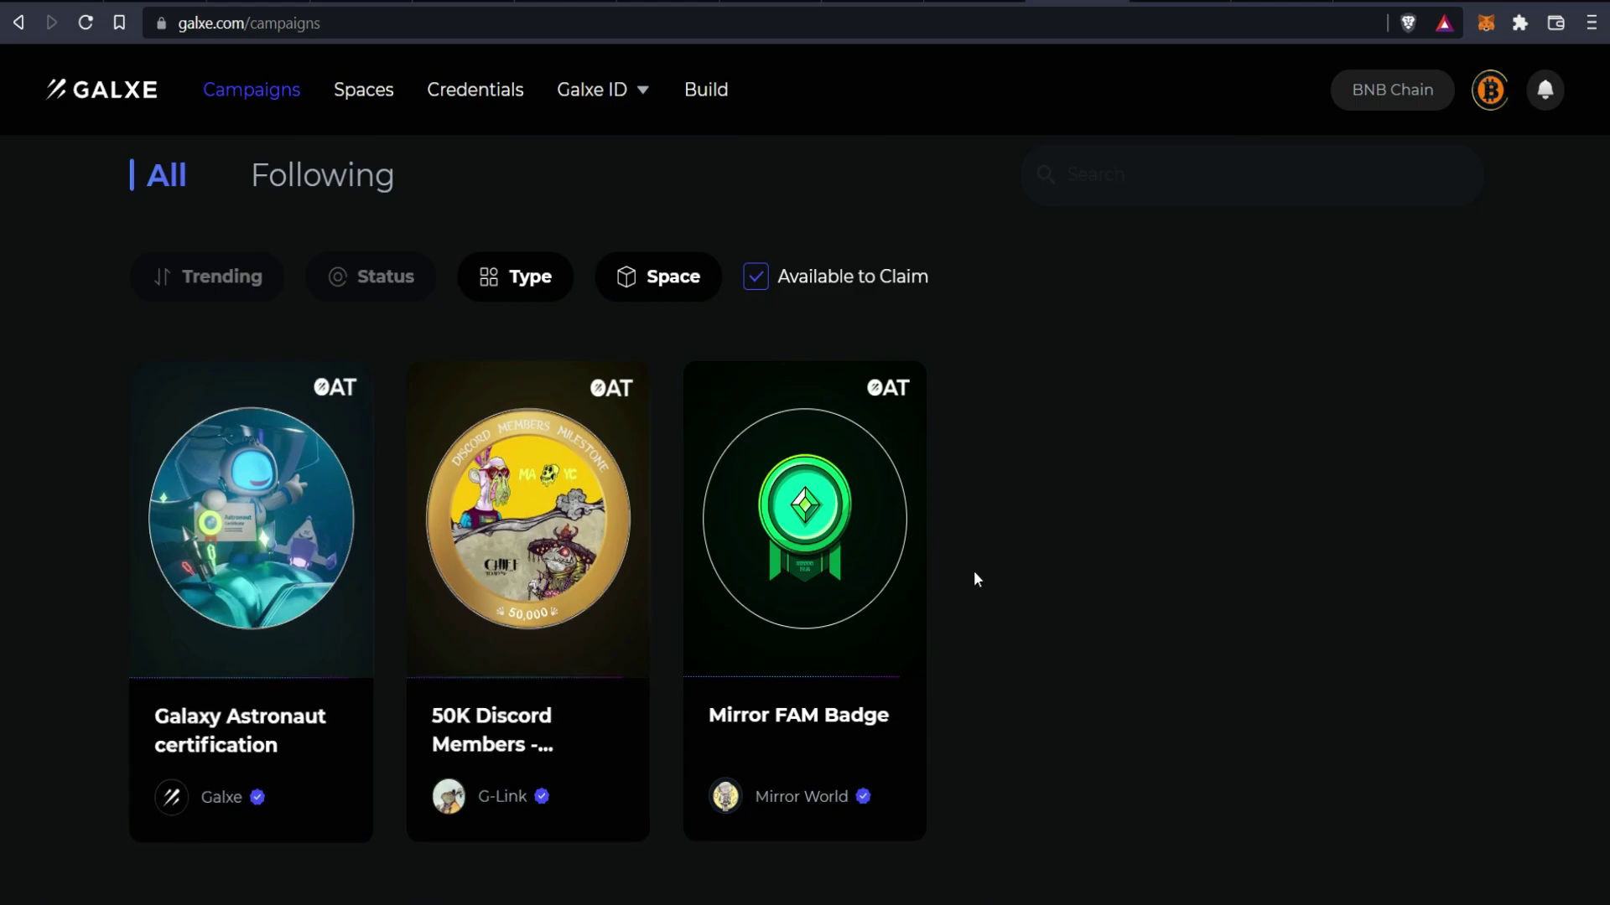
- Review the recent claim transactions in the notifications list and return to the start of the campaigns page
{"action": "mouse_move", "coordinate": [1551, 102]}
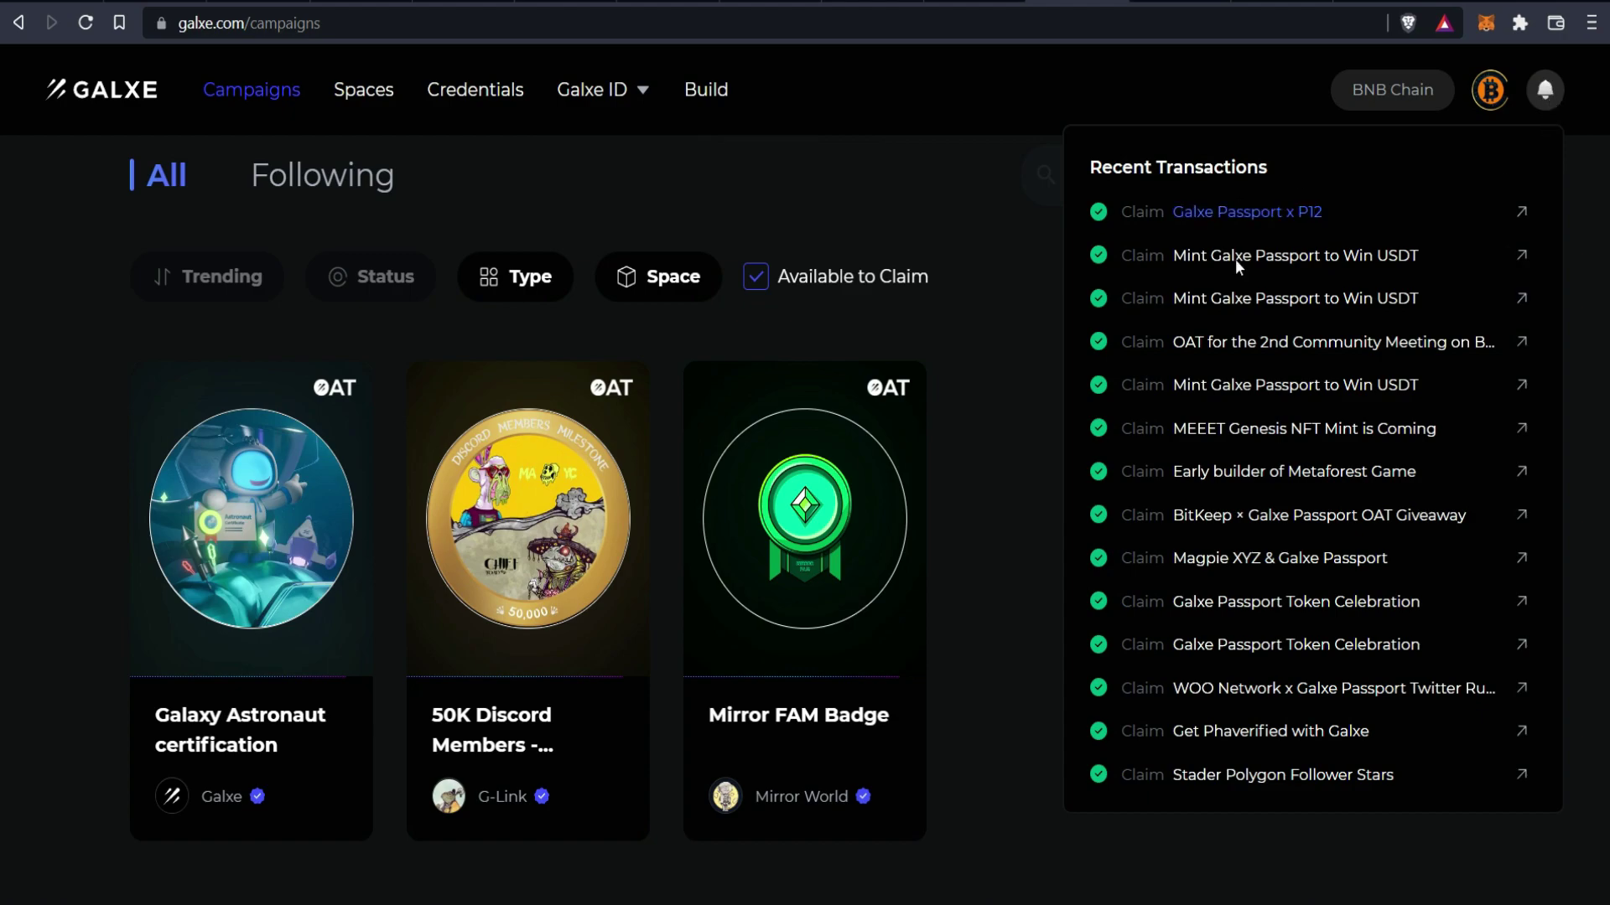
{"action": "scroll", "coordinate": [1215, 562], "scroll_direction": "down", "scroll_amount": 5}
{"action": "scroll", "coordinate": [1225, 486], "scroll_direction": "up", "scroll_amount": 5}
{"action": "scroll", "coordinate": [1225, 564], "scroll_direction": "down", "scroll_amount": 10}
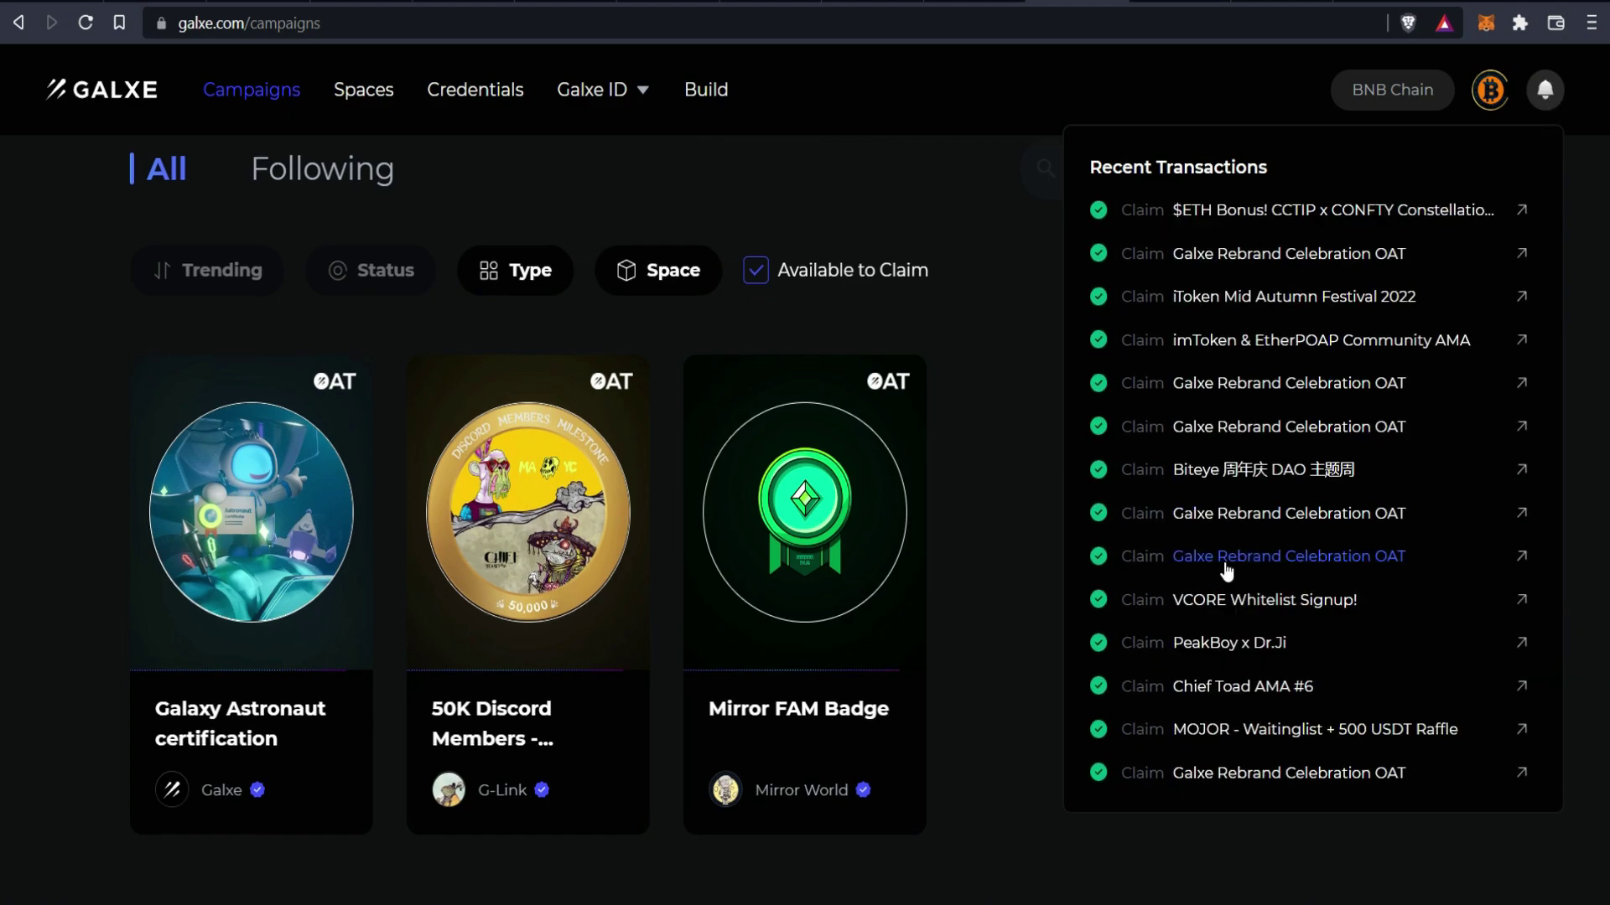
{"action": "scroll", "coordinate": [1258, 524], "scroll_direction": "up", "scroll_amount": 8}
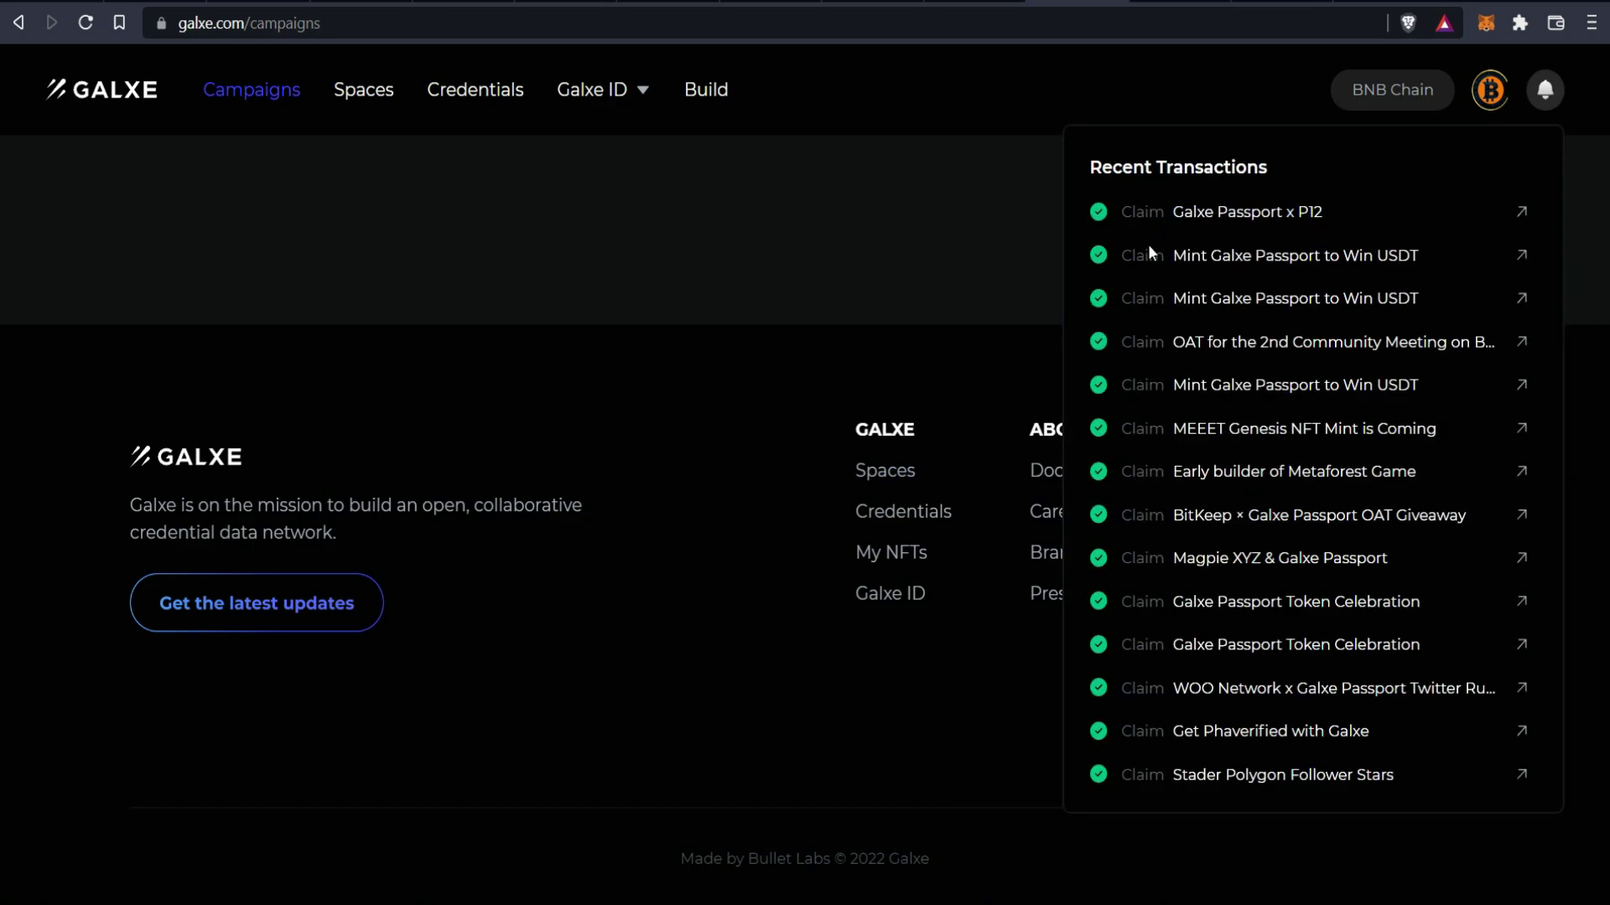
{"action": "scroll", "coordinate": [641, 398], "scroll_direction": "up", "scroll_amount": 5}
{"action": "scroll", "coordinate": [922, 428], "scroll_direction": "up", "scroll_amount": 5}
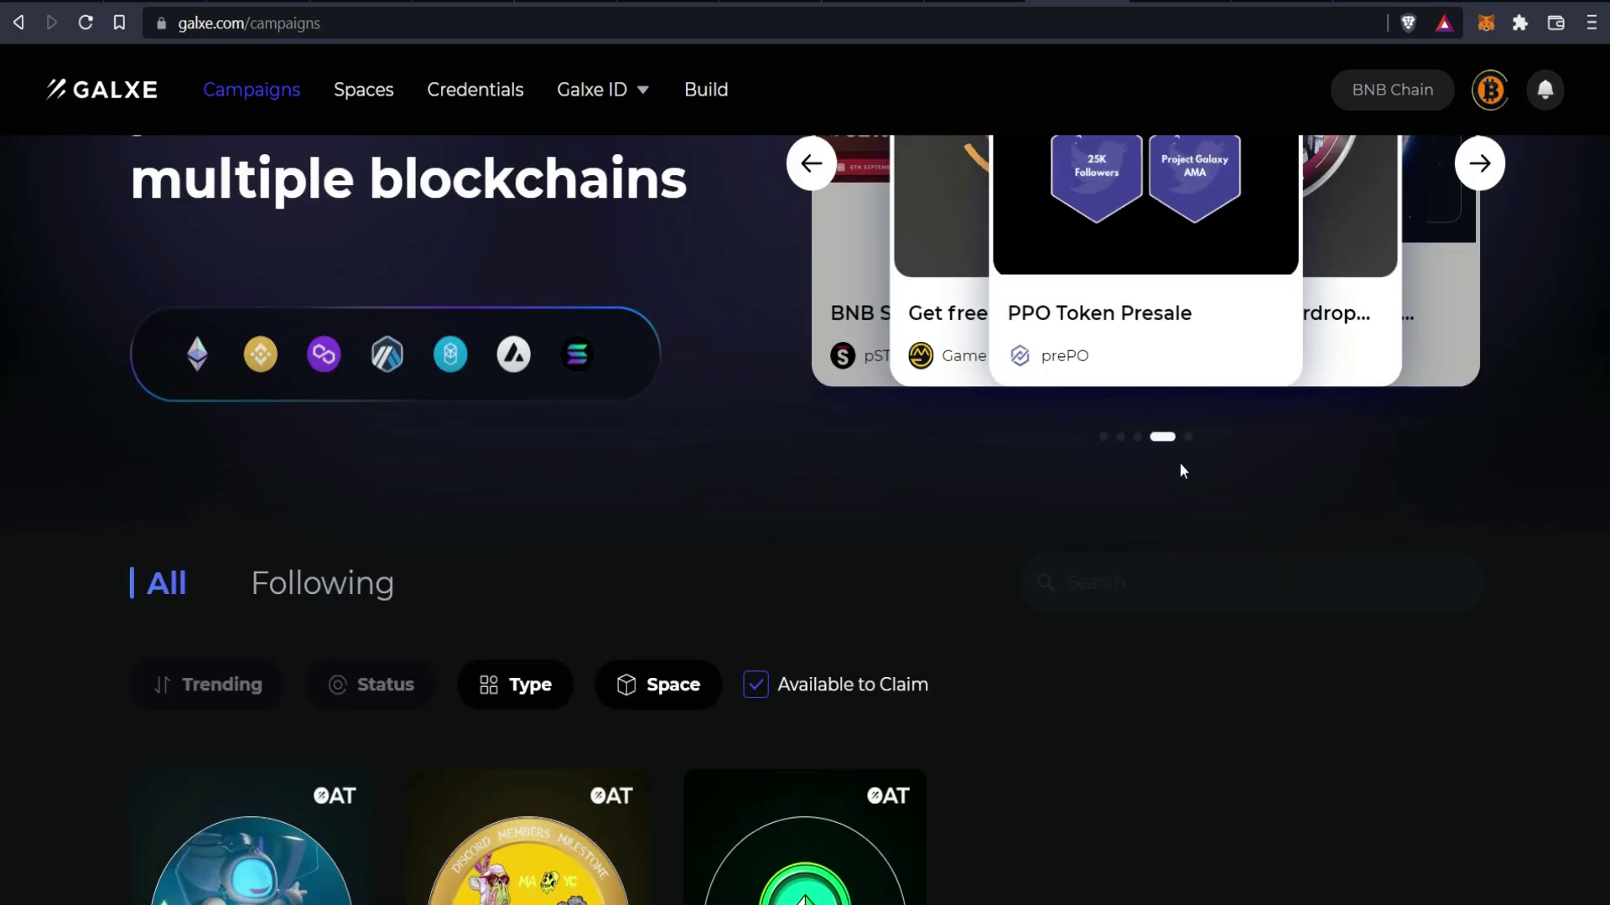
{"action": "scroll", "coordinate": [1178, 463], "scroll_direction": "up", "scroll_amount": 5}
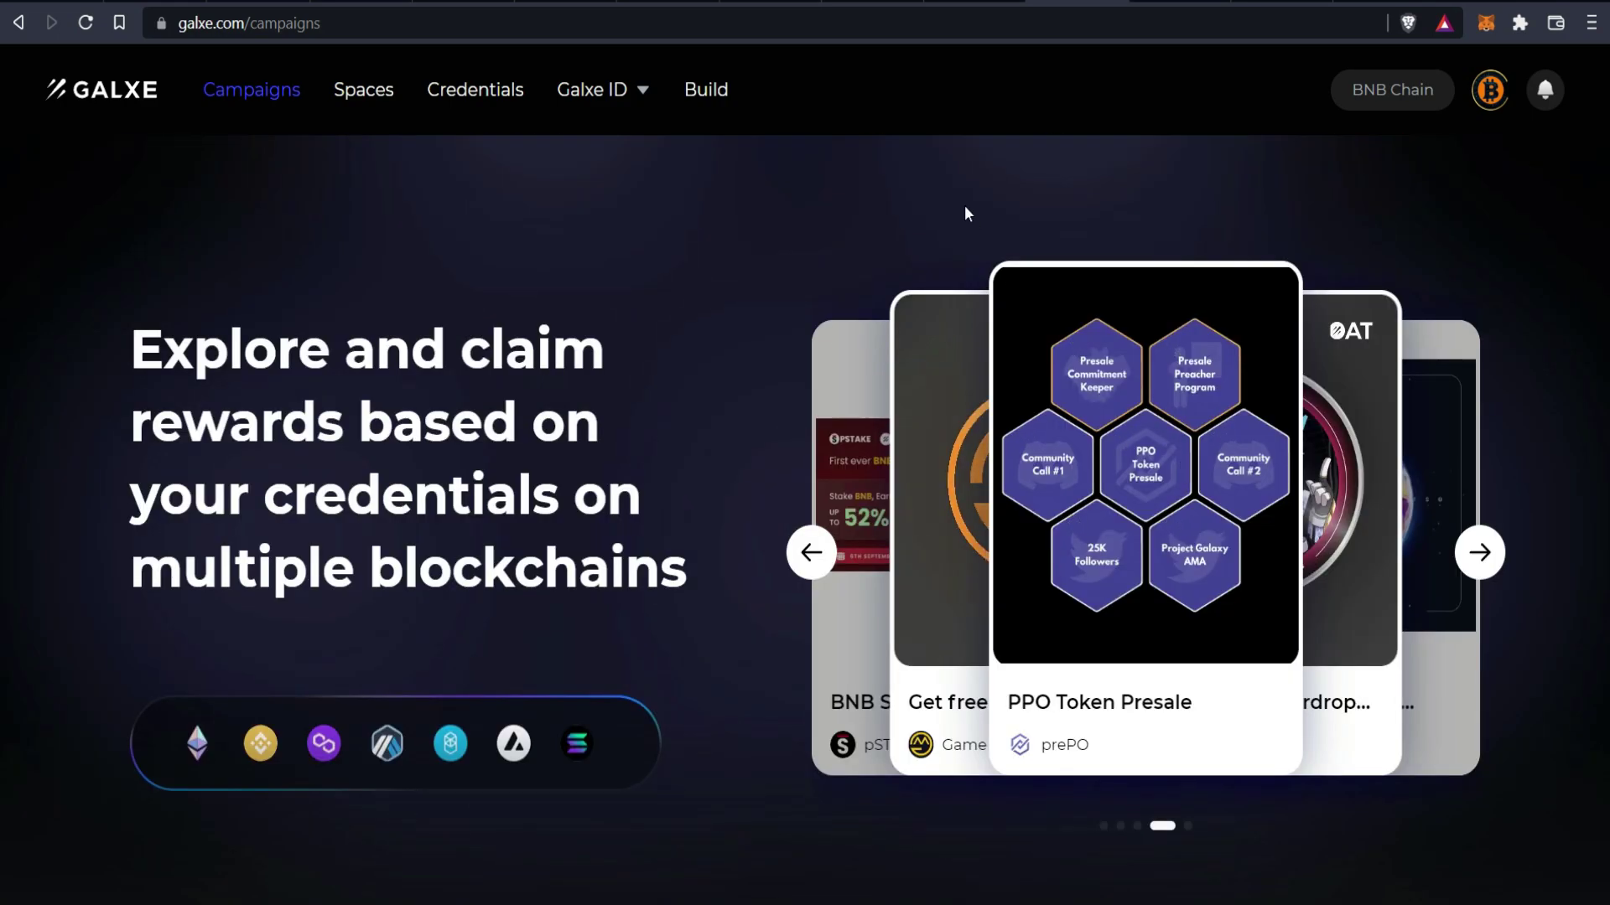